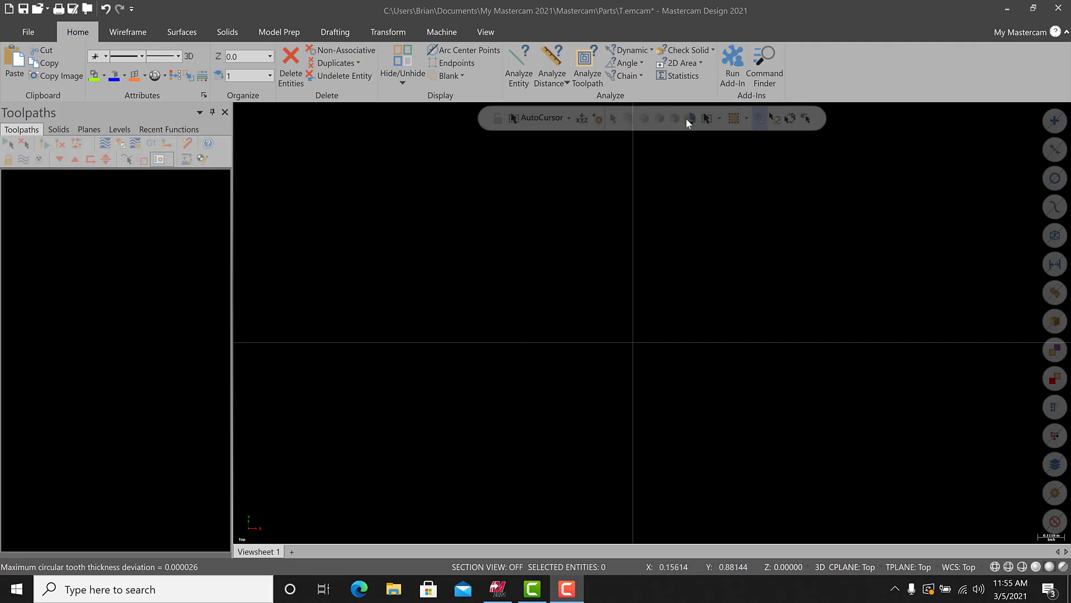
# Load the Gear.dll add-in from the chooks folder through Run Add-In
pyautogui.click(733, 59)
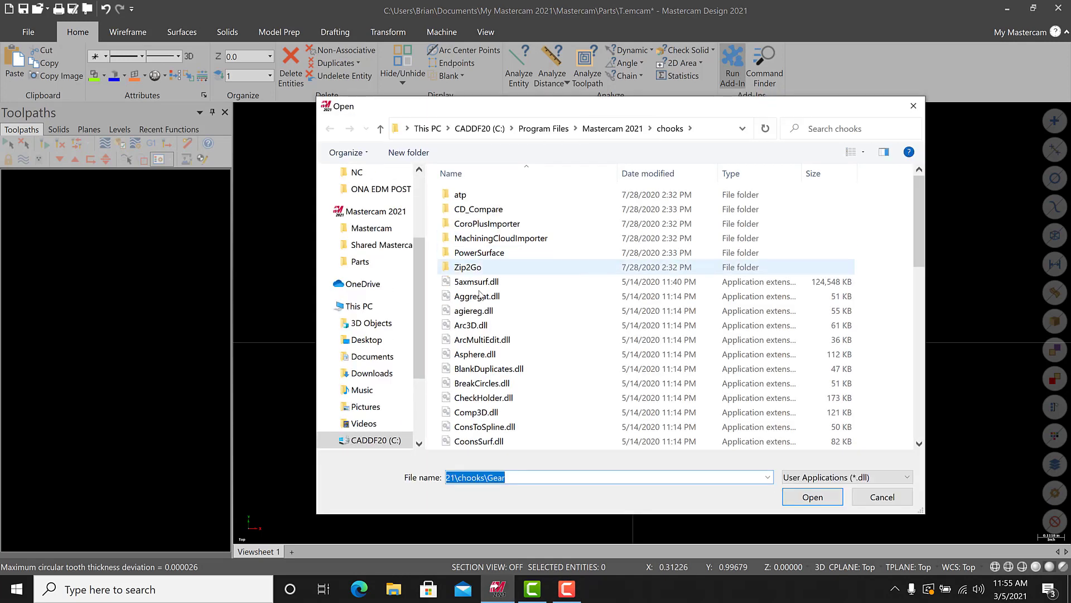
pyautogui.scroll(-3, 558, 388)
pyautogui.click(484, 371)
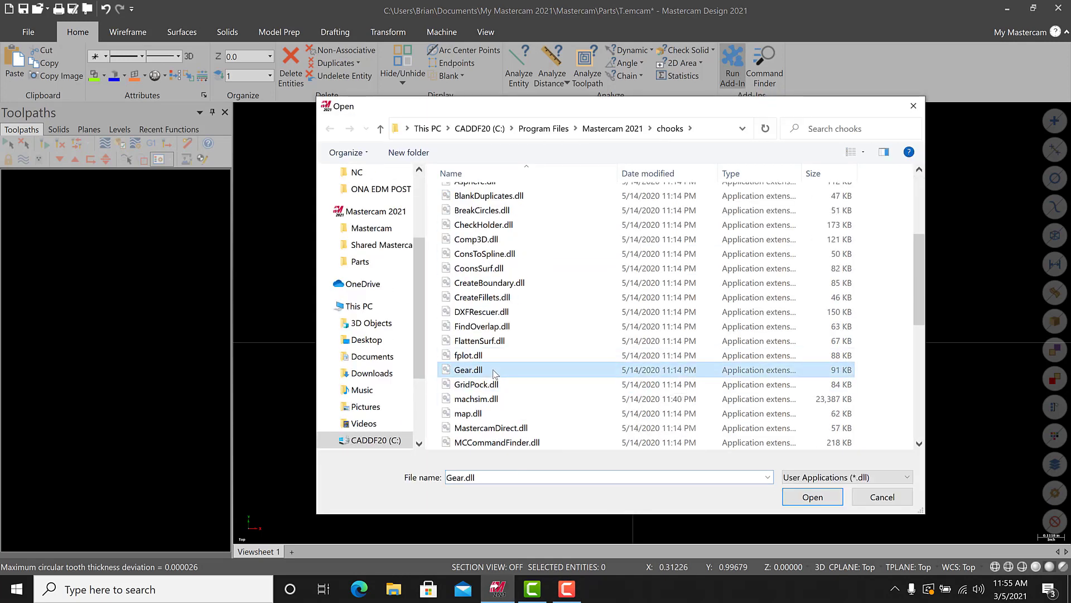
# Start the Gear add-in and give the 40-tooth gear a 0.01 Root Fillet Radius
pyautogui.click(799, 490)
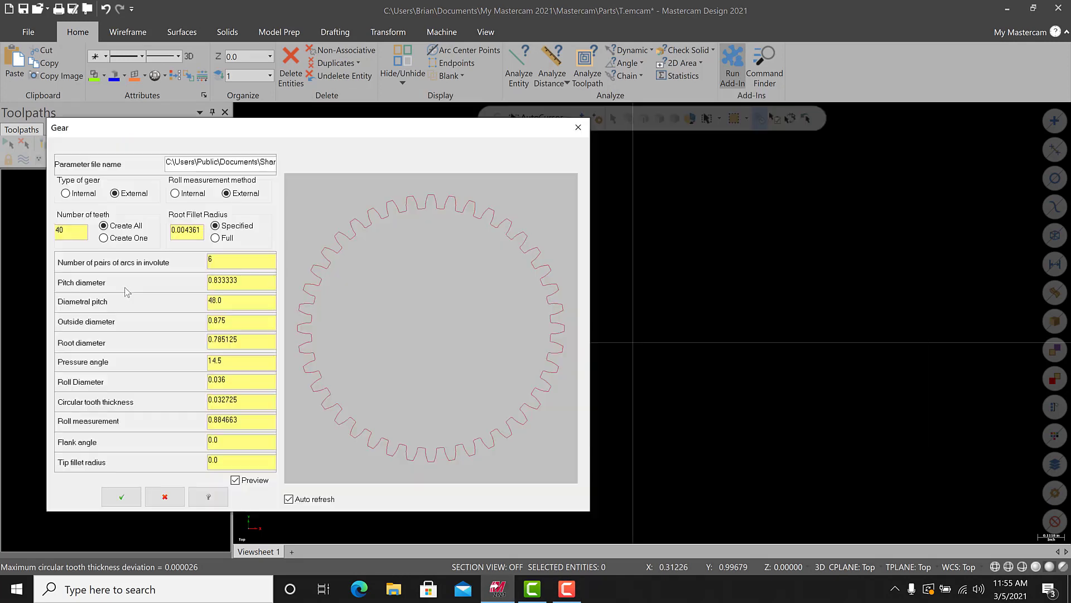
pyautogui.moveTo(144, 126); pyautogui.dragTo(184, 119)
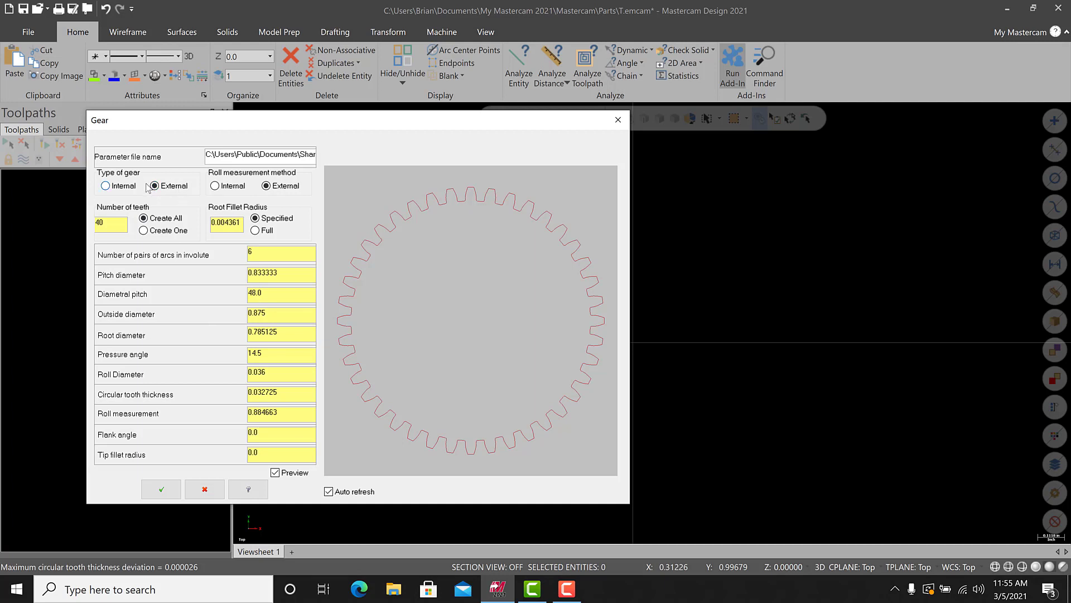
pyautogui.click(103, 223)
pyautogui.doubleClick(243, 226)
pyautogui.write('0.01')
pyautogui.press('Return')
pyautogui.click(288, 274)
# Accept the gear so its 40-tooth outline is drawn at the origin
pyautogui.click(165, 489)
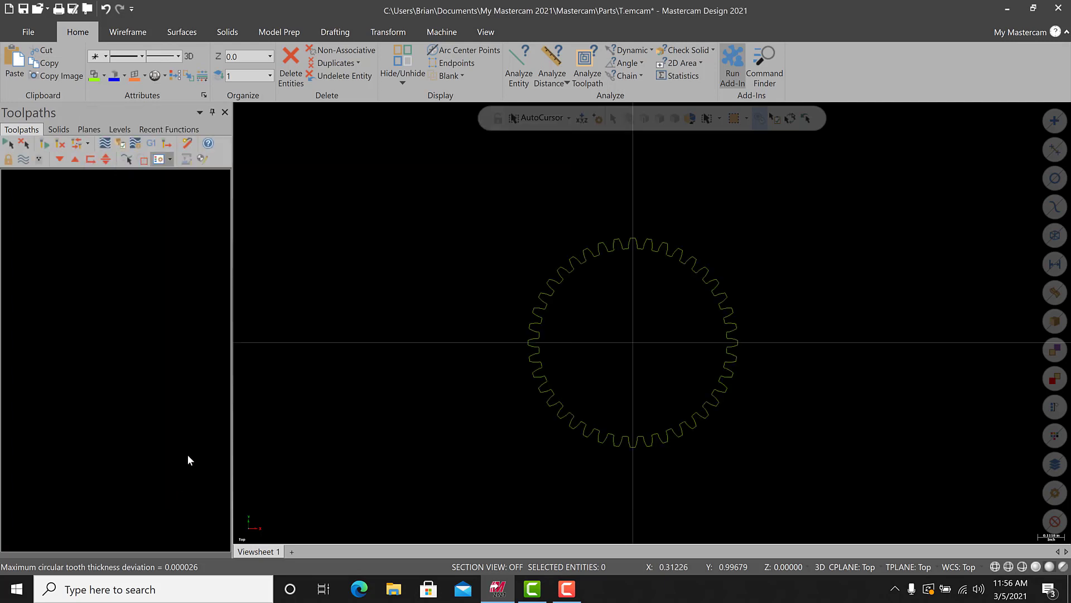
pyautogui.scroll(-1, 659, 329)
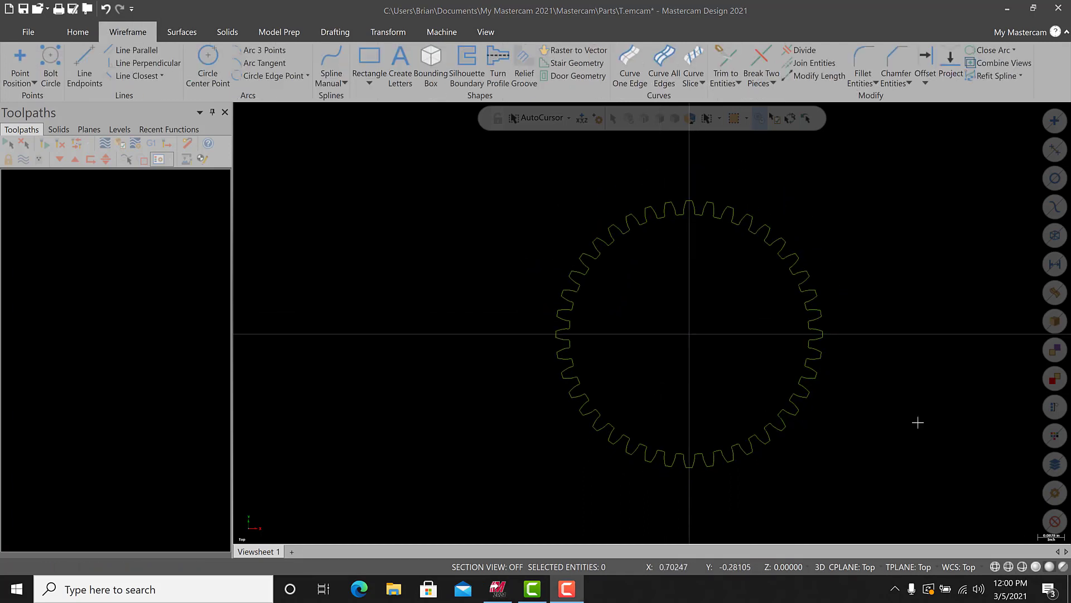
pyautogui.scroll(1, 917, 423)
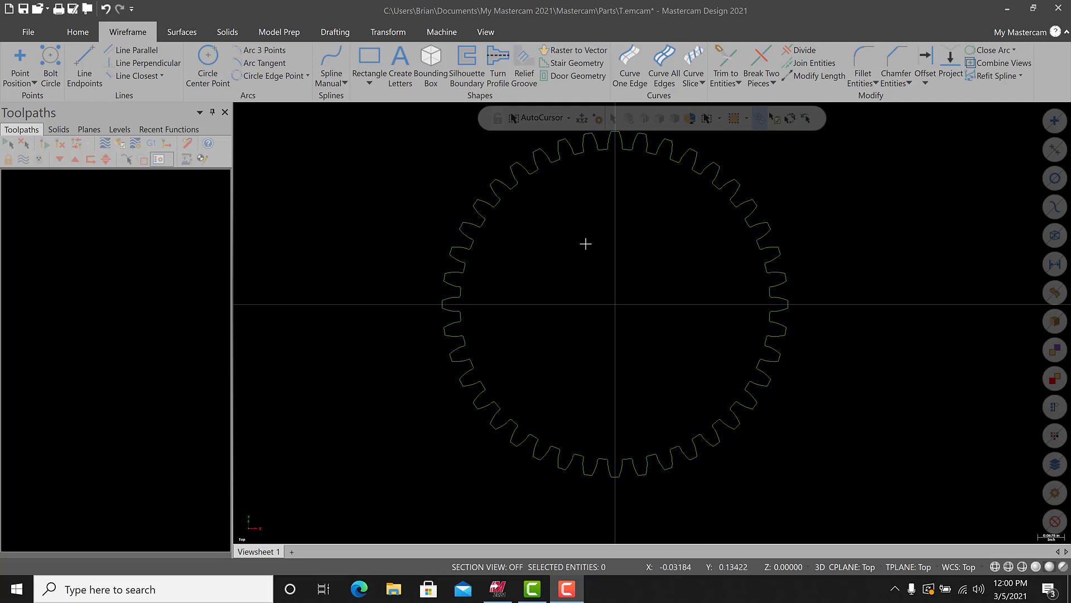
# Draw a 0.25-diameter circle centred on the gear origin
pyautogui.click(209, 60)
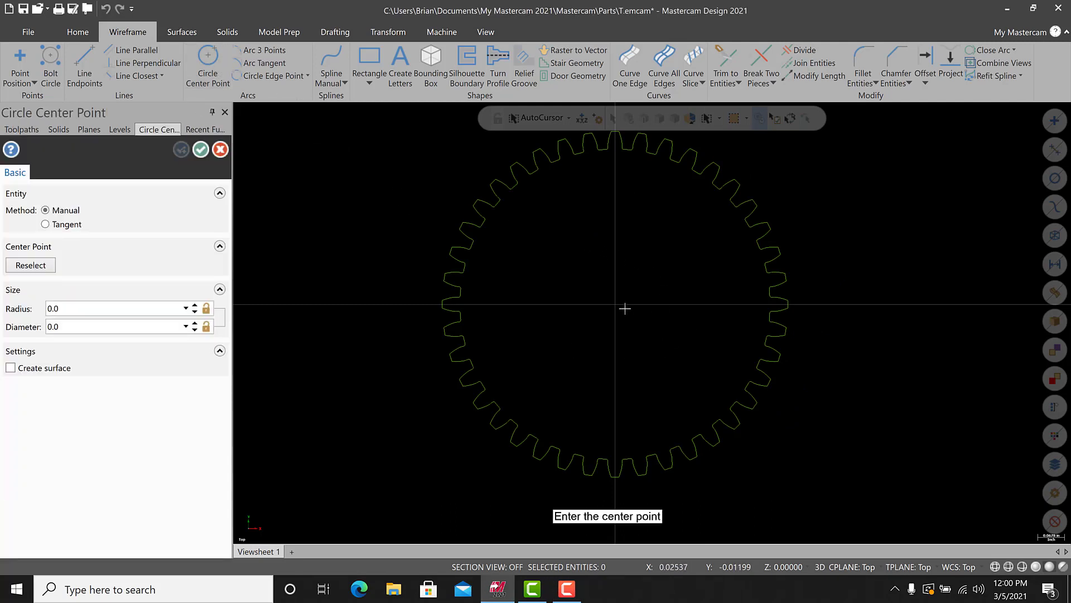
pyautogui.click(616, 306)
pyautogui.click(578, 257)
pyautogui.click(106, 326)
pyautogui.write('.25')
pyautogui.press('Return')
pyautogui.click(201, 149)
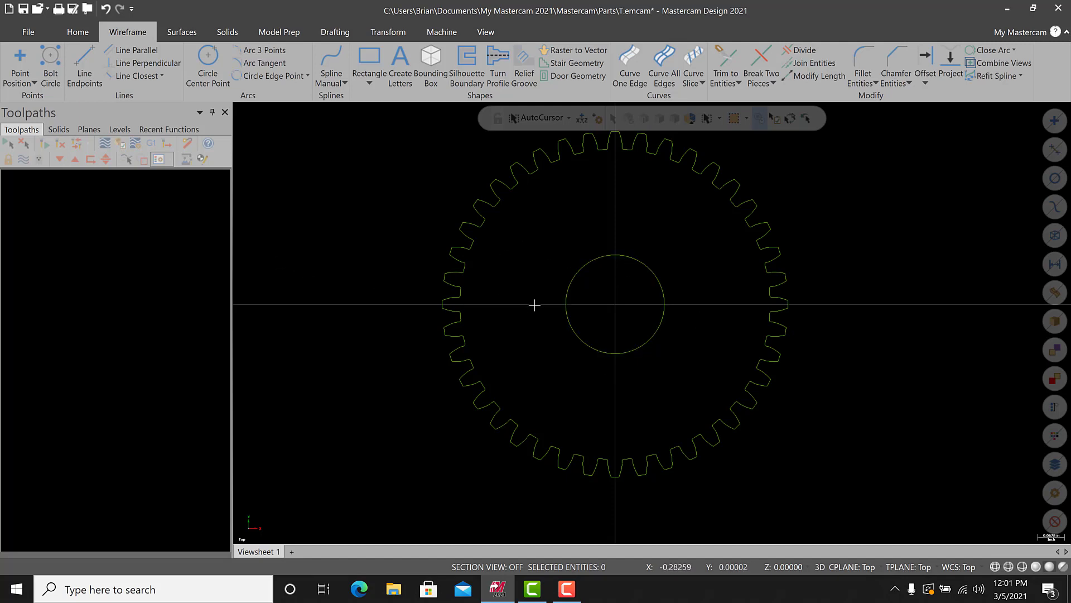
pyautogui.scroll(-2, 555, 321)
pyautogui.scroll(2, 529, 273)
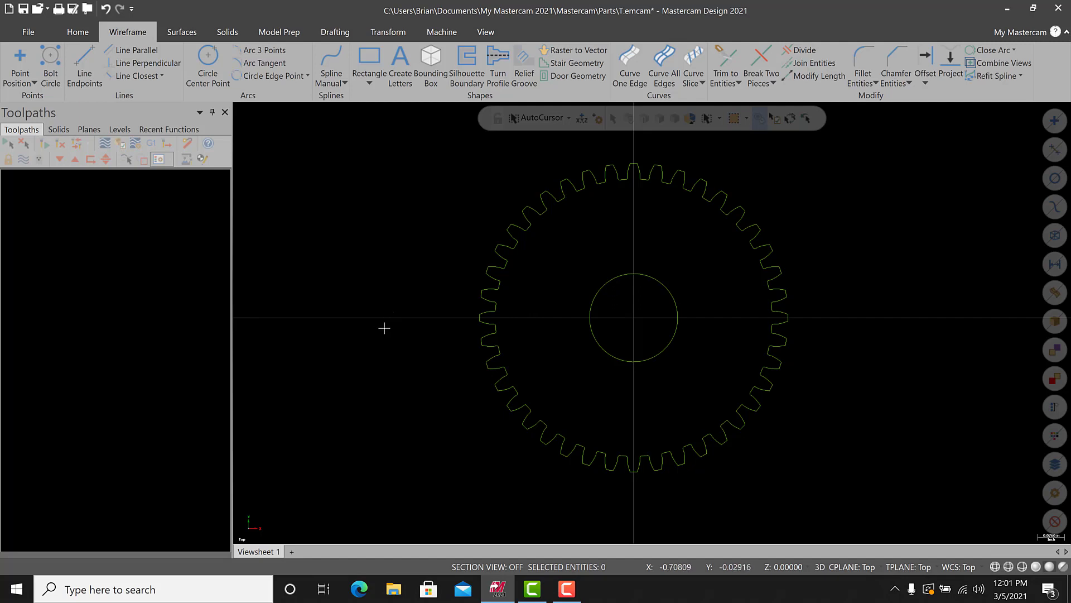
# Draw a 0.75-long horizontal line from the gear centre to the left
pyautogui.click(84, 65)
pyautogui.click(634, 318)
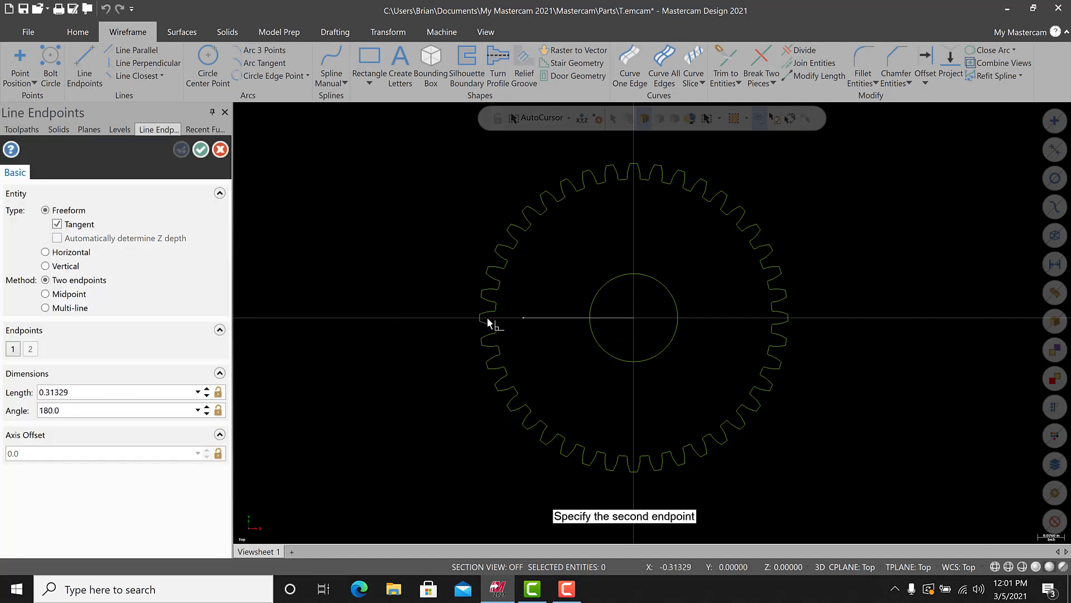
pyautogui.click(398, 320)
pyautogui.doubleClick(108, 392)
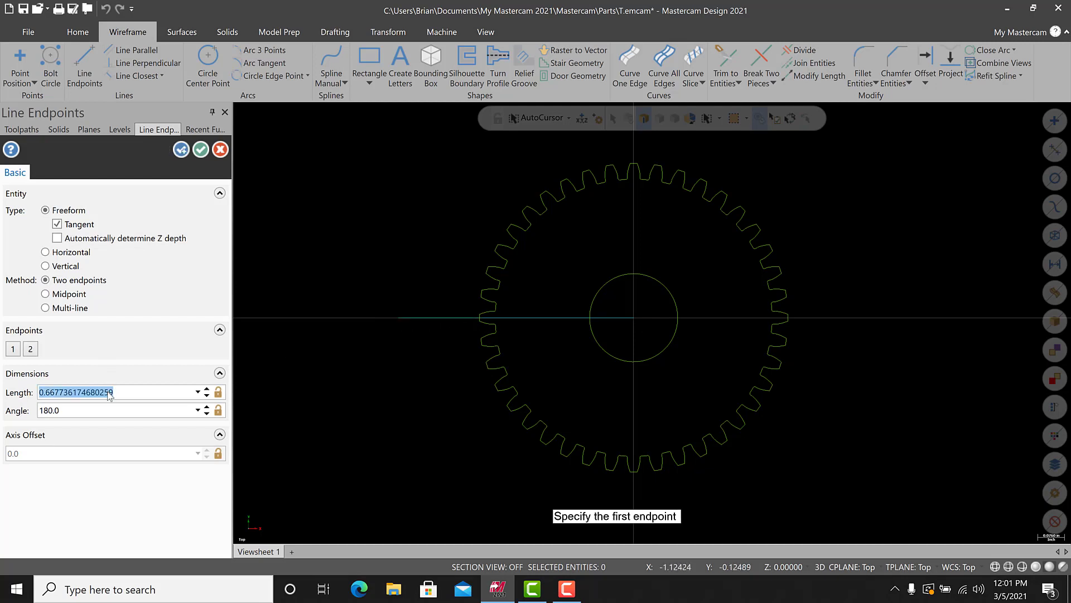
pyautogui.write('.75')
pyautogui.press('Return')
pyautogui.click(205, 150)
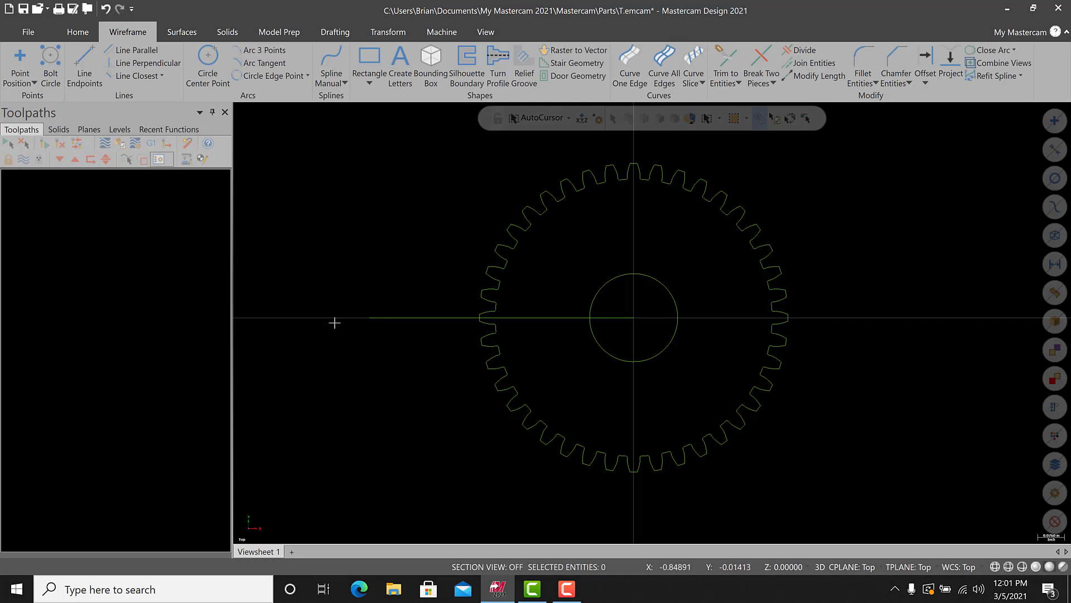
# Add a 0.25-diameter circle centred on the line's left end
pyautogui.click(212, 75)
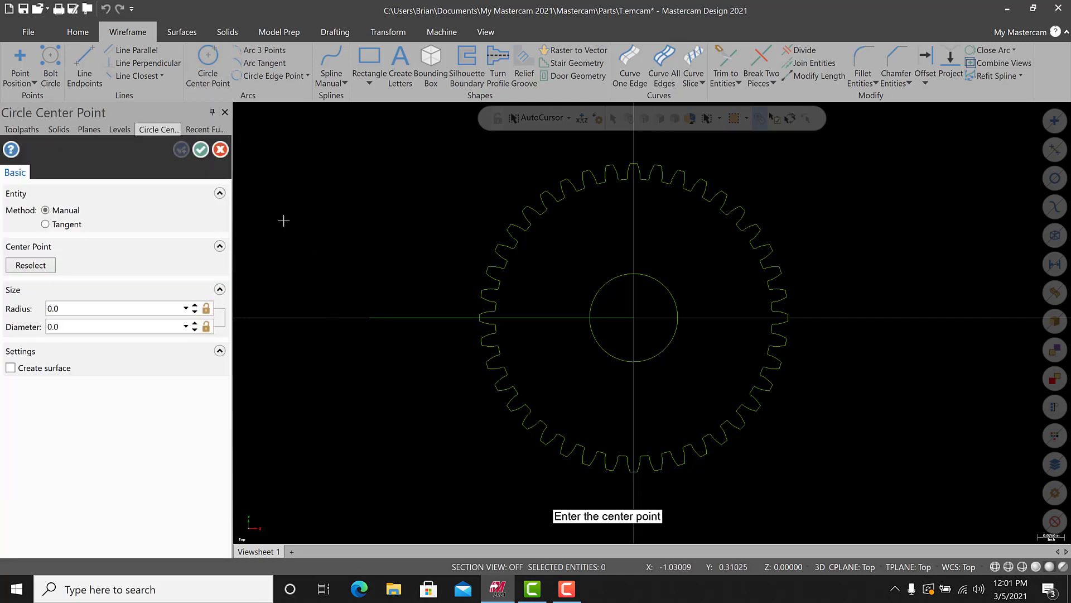
pyautogui.click(368, 317)
pyautogui.click(341, 284)
pyautogui.doubleClick(99, 327)
pyautogui.press('BackSpace')
pyautogui.write('0.25')
pyautogui.press('Return')
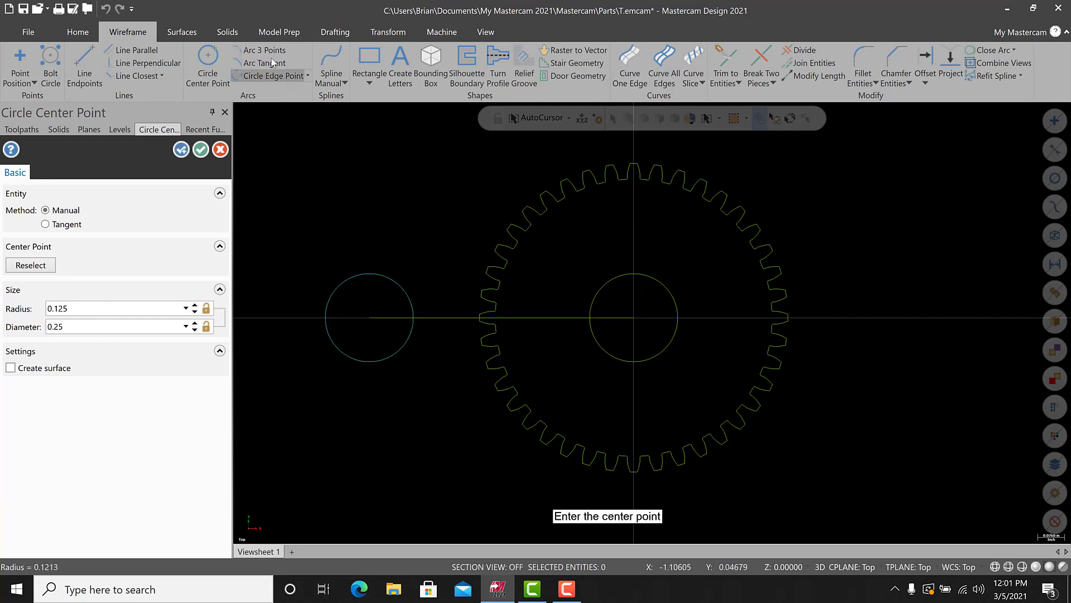
pyautogui.click(202, 149)
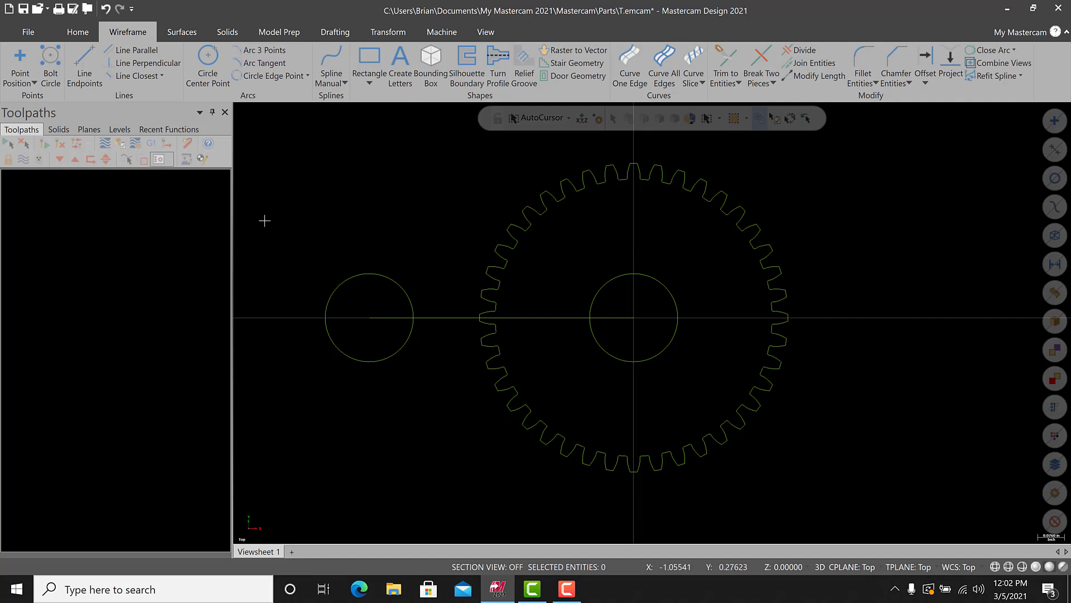
# Break the horizontal line and the gear outline at their intersection
pyautogui.scroll(5, 450, 366)
pyautogui.scroll(2, 534, 339)
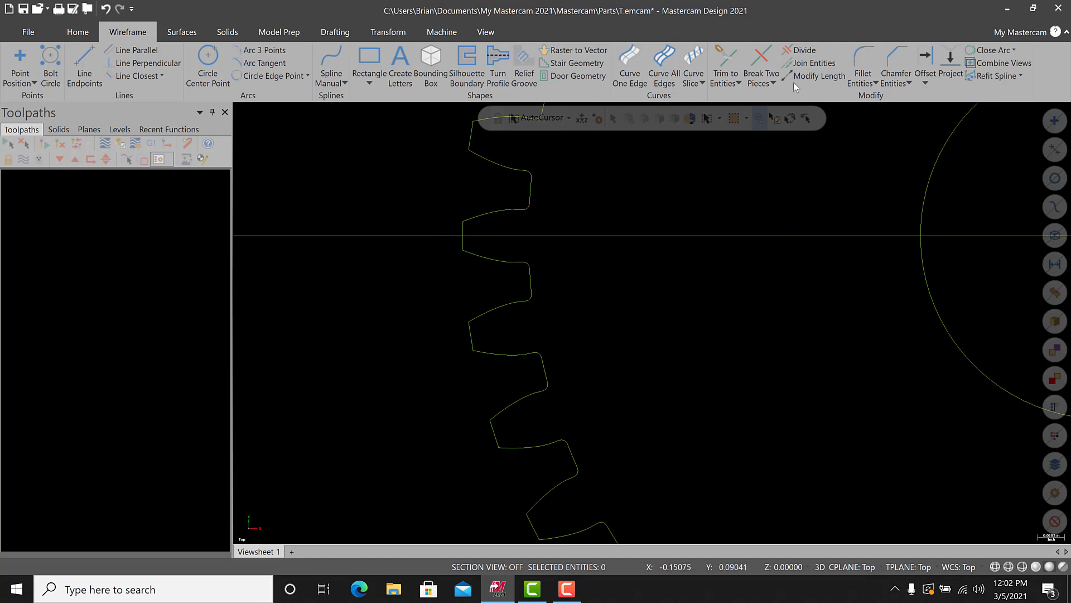
pyautogui.click(770, 83)
pyautogui.click(775, 115)
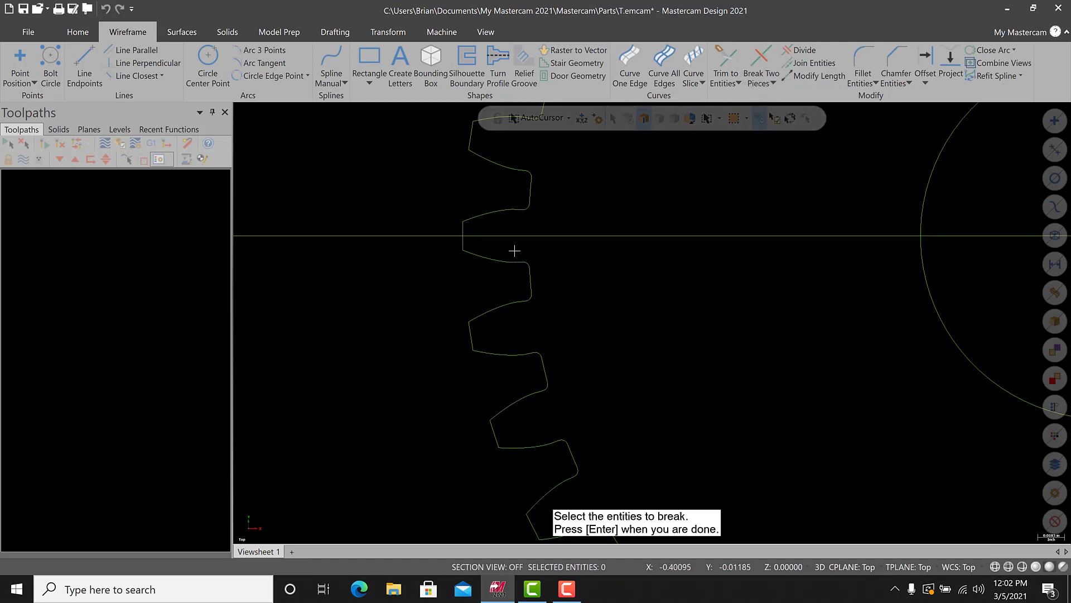
pyautogui.click(465, 245)
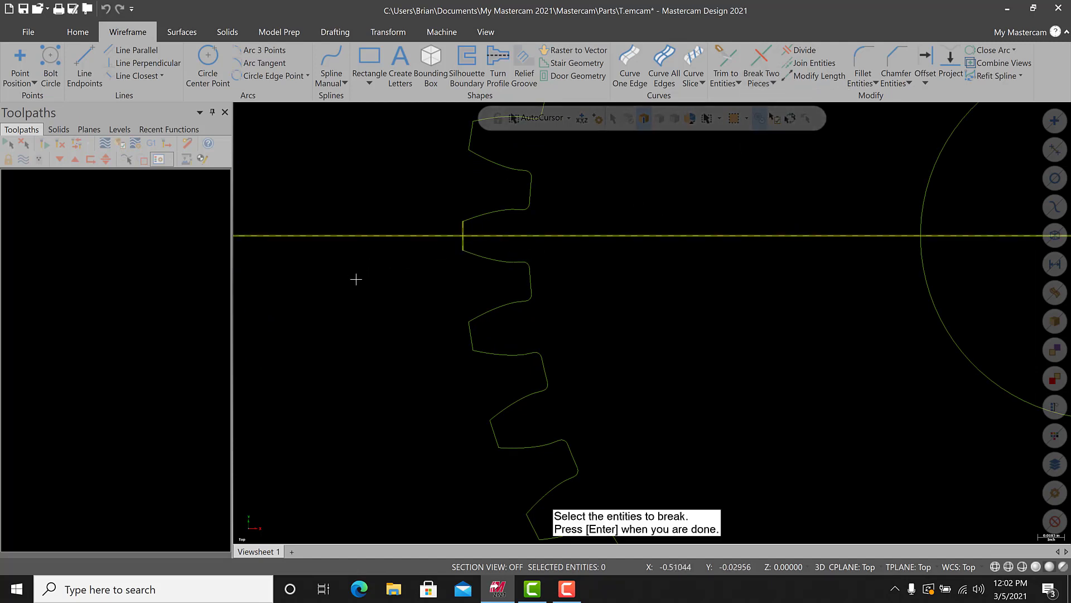
pyautogui.press('Return')
# Clear the highlight colours and confirm the line's two pieces are now separate
pyautogui.rightClick(407, 279)
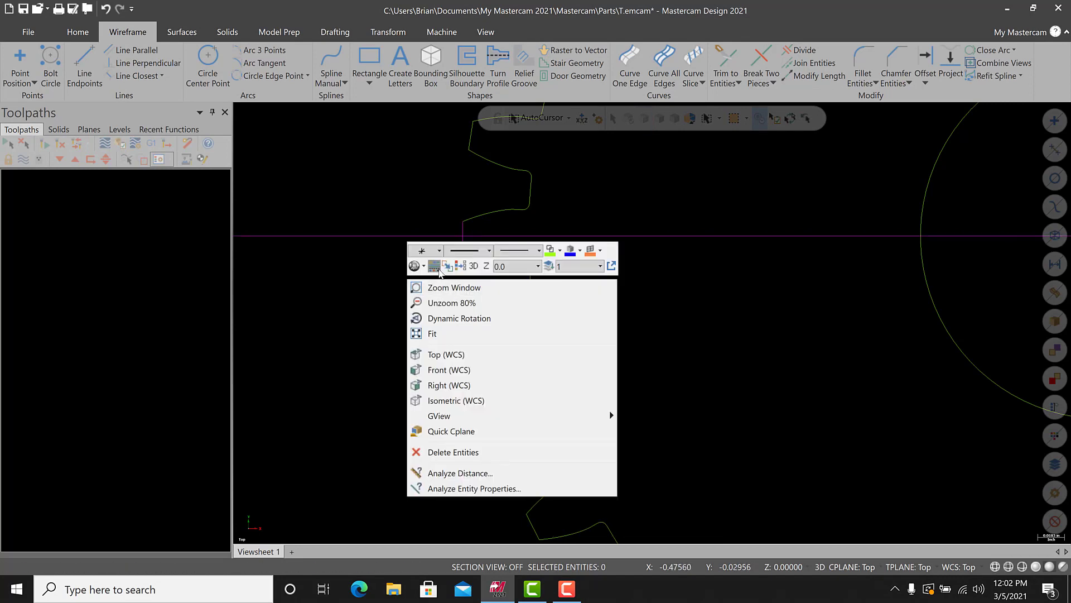
pyautogui.click(461, 266)
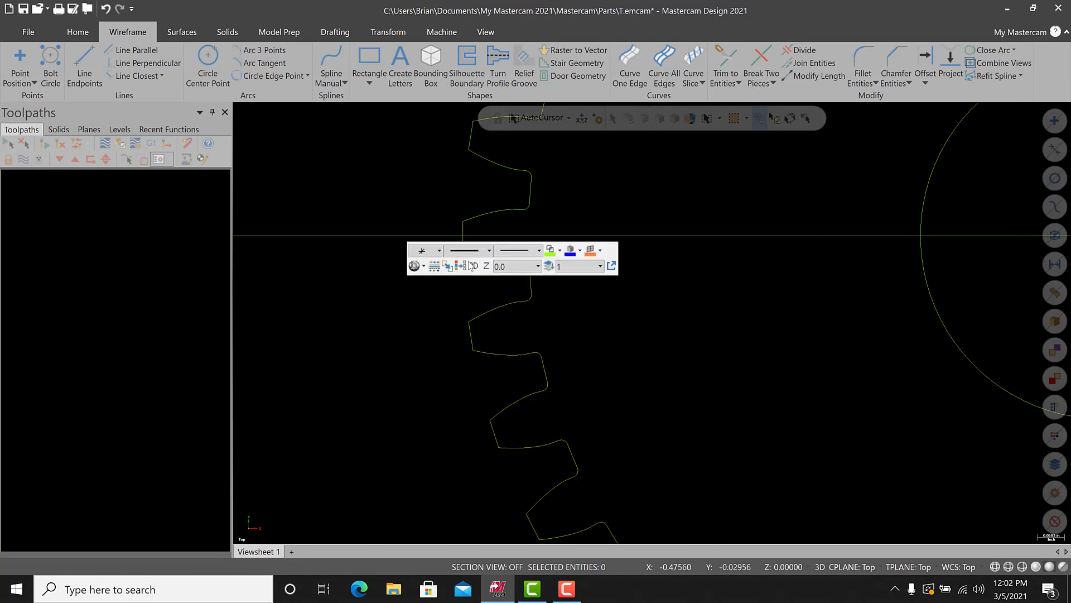
pyautogui.click(550, 235)
pyautogui.click(540, 236)
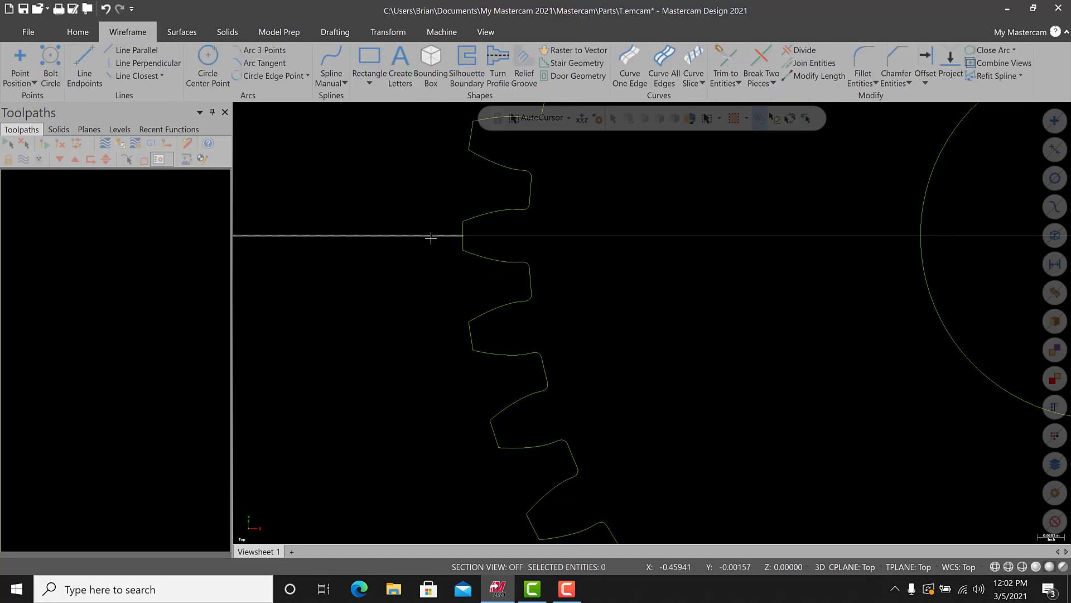
pyautogui.scroll(4, 458, 241)
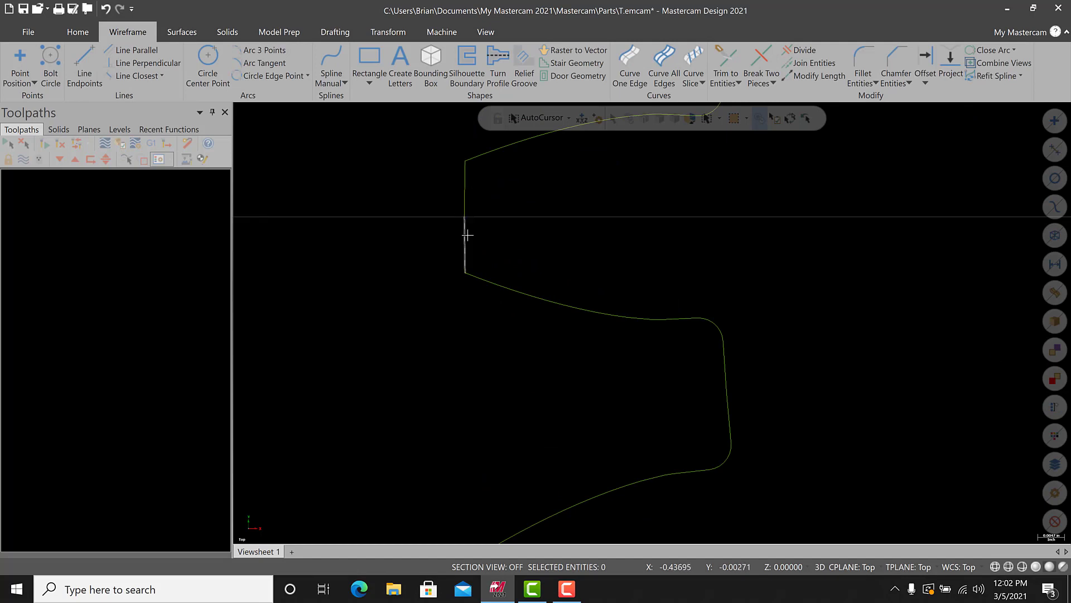
pyautogui.scroll(-2, 416, 246)
pyautogui.scroll(-6, 417, 246)
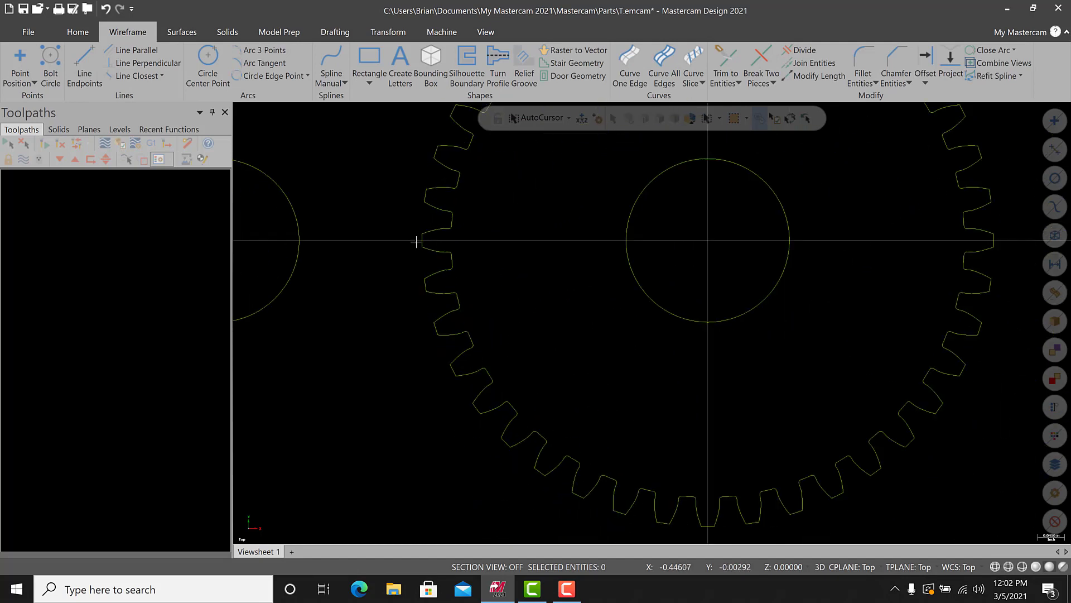
pyautogui.scroll(2, 357, 135)
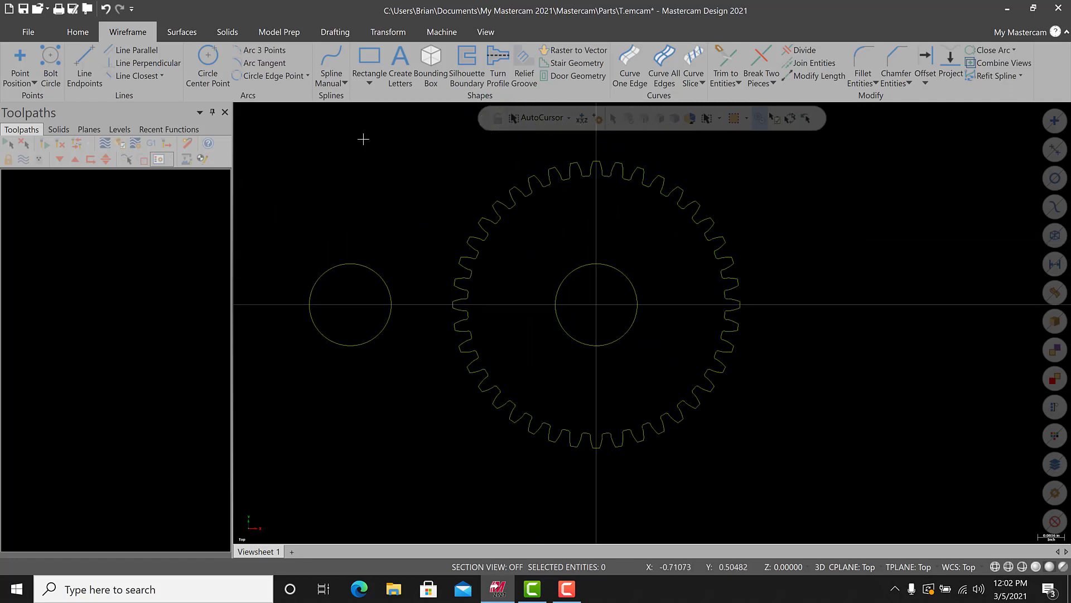
pyautogui.scroll(1, 364, 139)
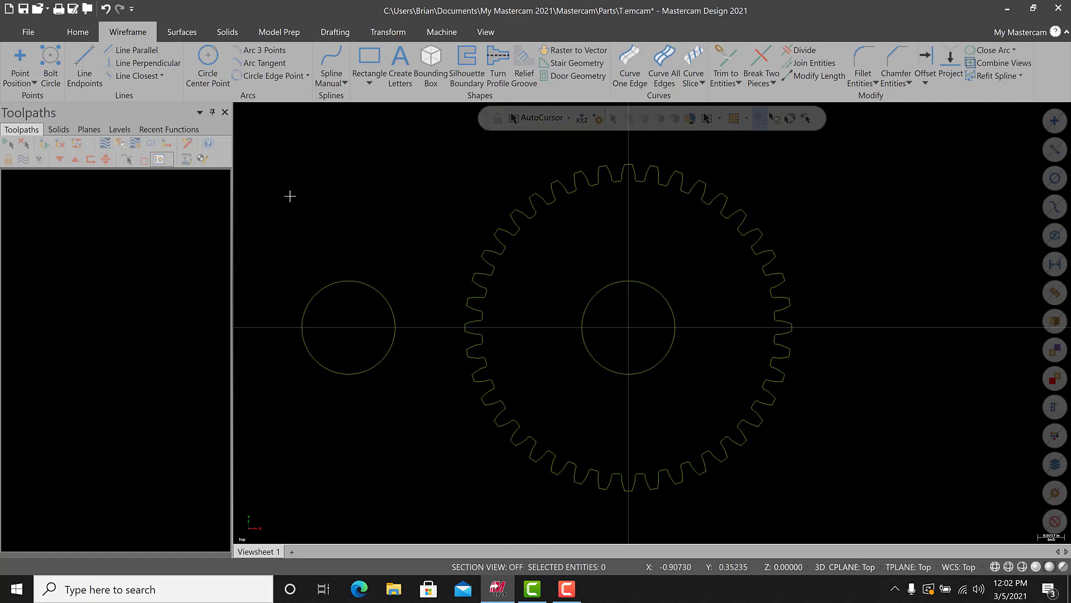
# Place a wire thread point at the centre of the small left circle
pyautogui.click(23, 66)
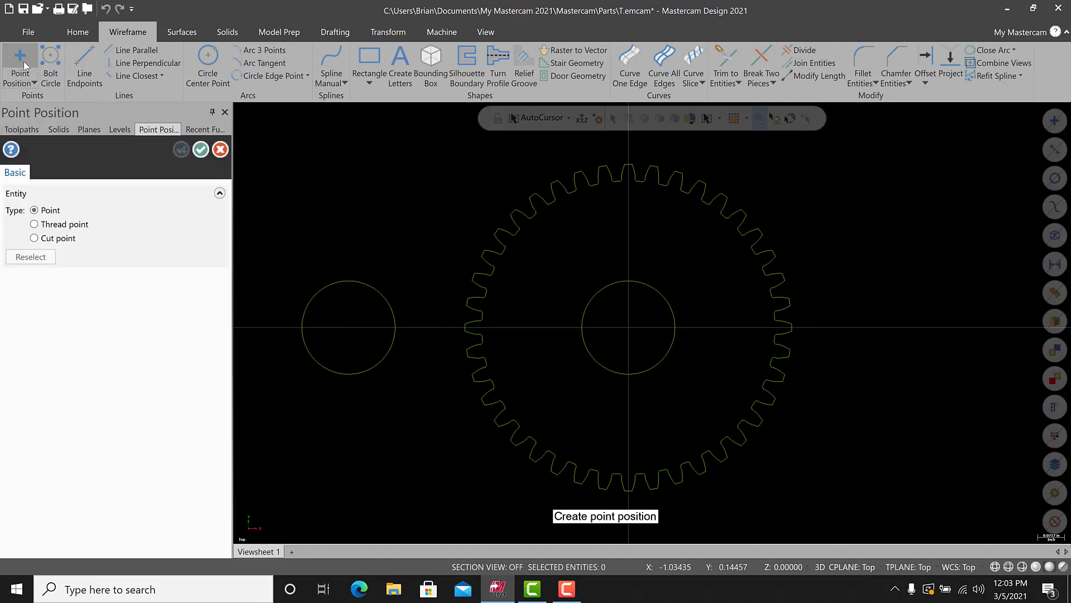
pyautogui.click(35, 224)
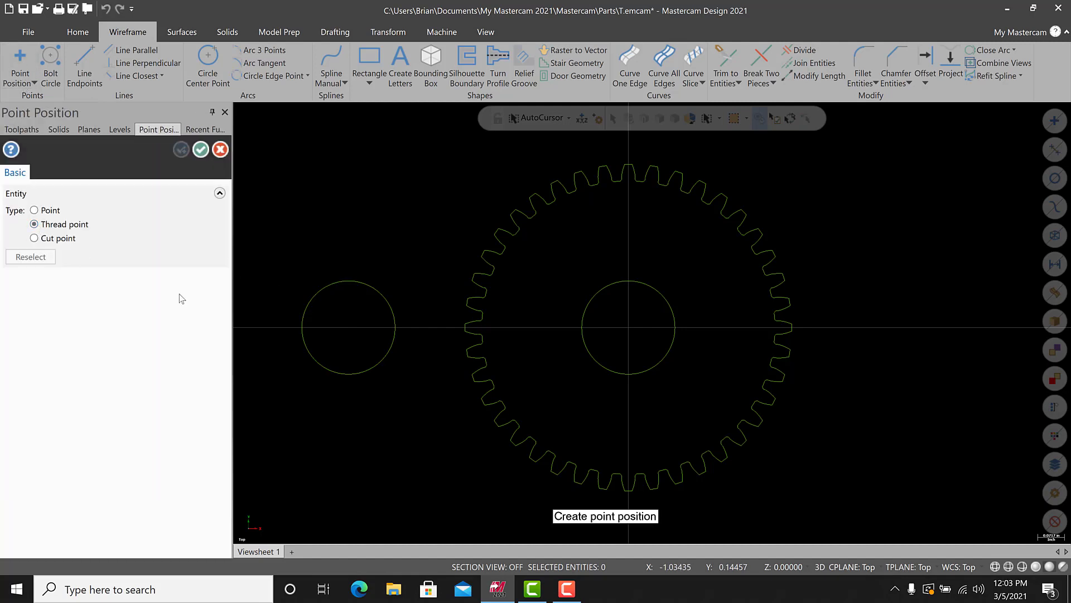
pyautogui.click(349, 327)
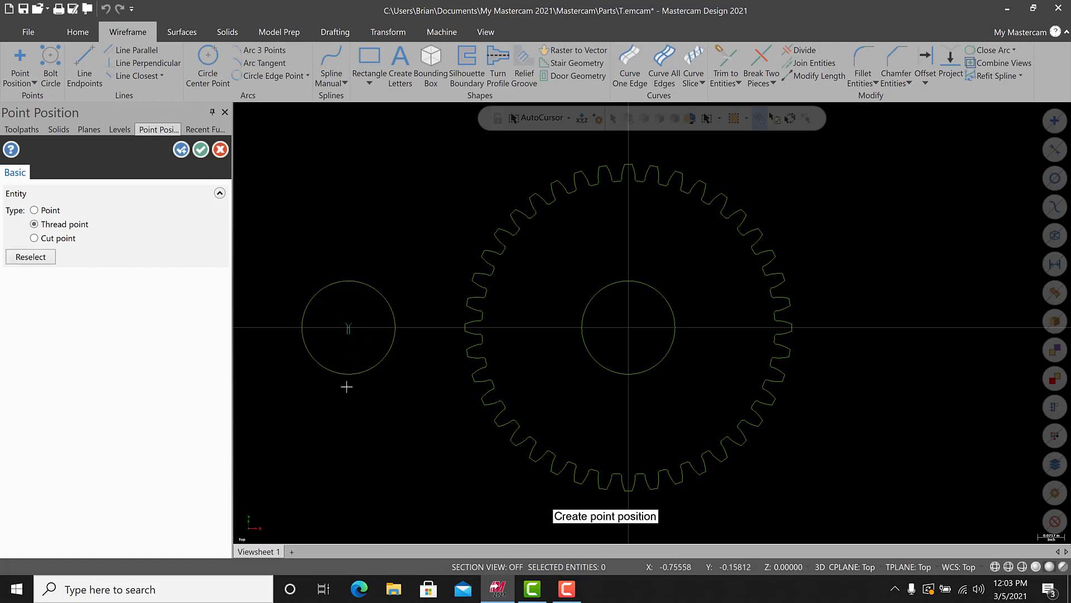
pyautogui.scroll(2, 338, 370)
pyautogui.scroll(1, 354, 315)
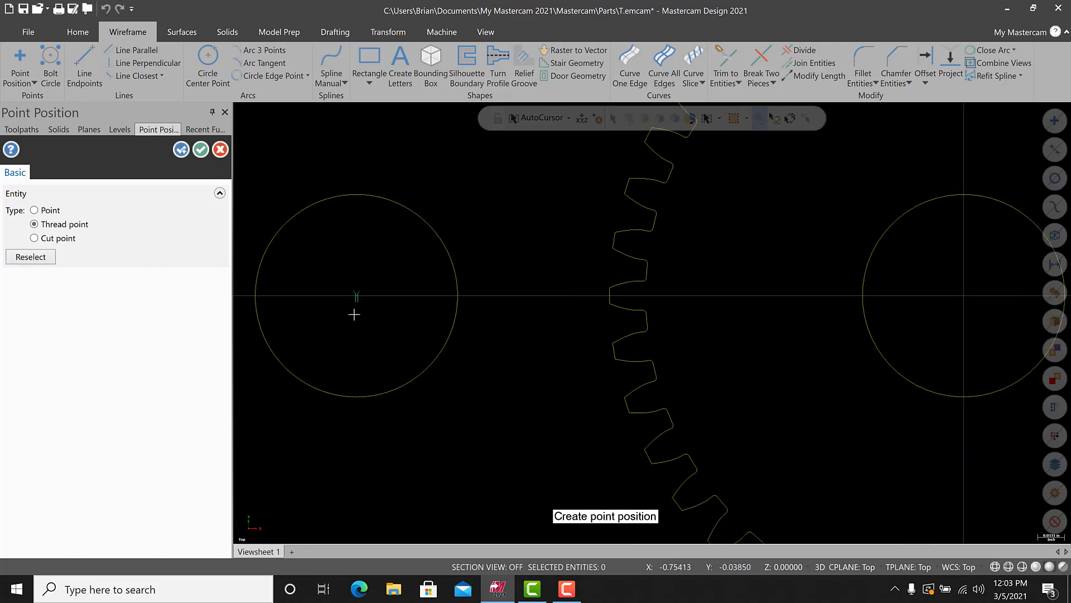
pyautogui.click(200, 150)
pyautogui.scroll(-2, 492, 357)
pyautogui.scroll(-2, 494, 354)
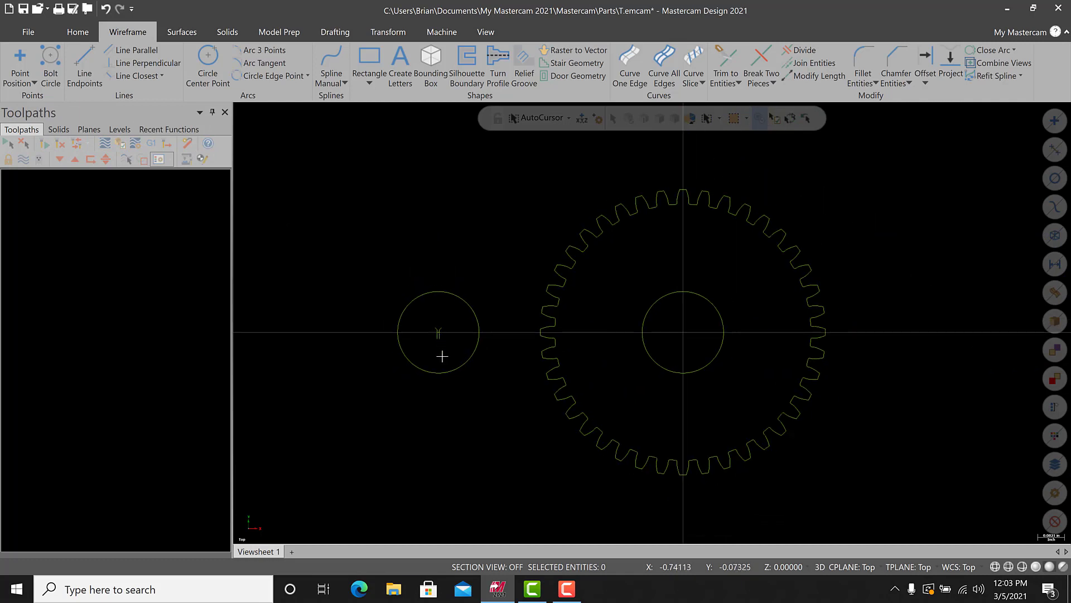
pyautogui.scroll(1, 555, 342)
pyautogui.scroll(1, 555, 342)
pyautogui.scroll(-2, 909, 413)
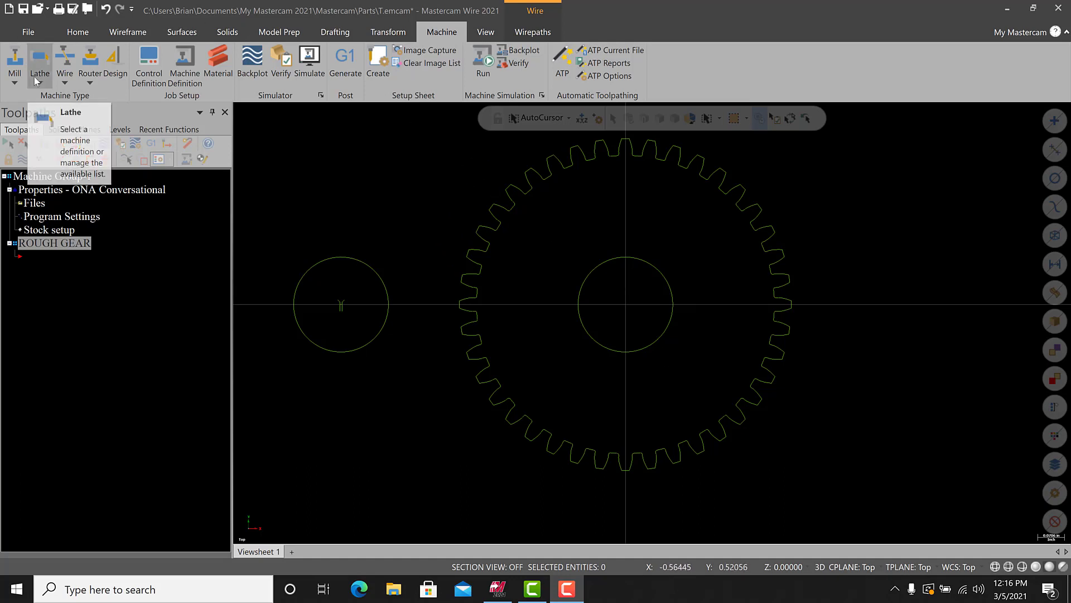
# Glance at the Wire machine list, then rename group ROUGH GEAR to GEAR
pyautogui.click(65, 85)
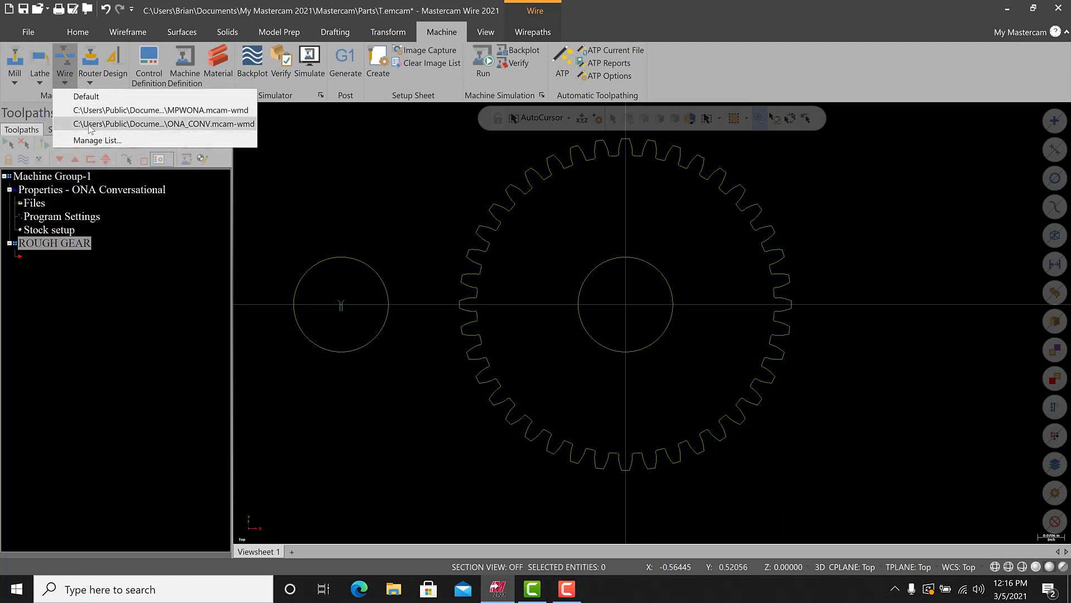
pyautogui.click(140, 372)
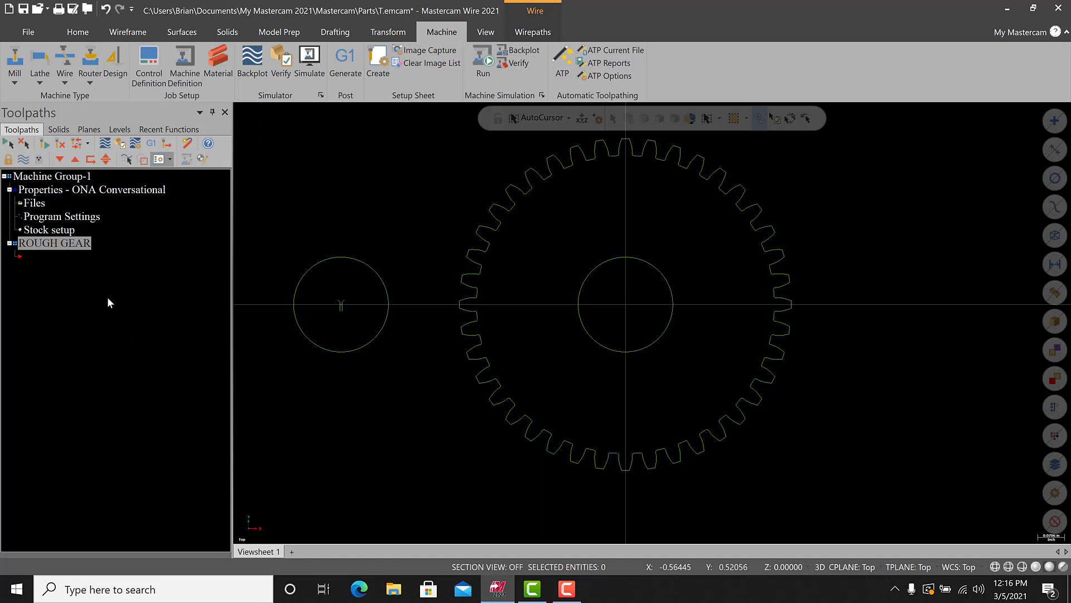
pyautogui.click(62, 243)
pyautogui.write('GEAR')
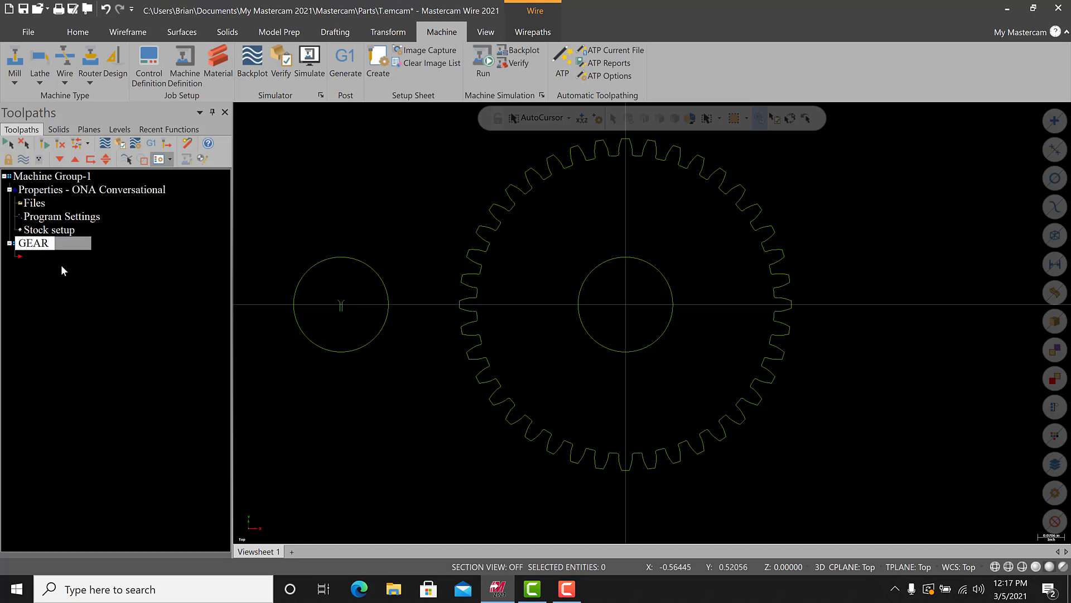
pyautogui.press('Return')
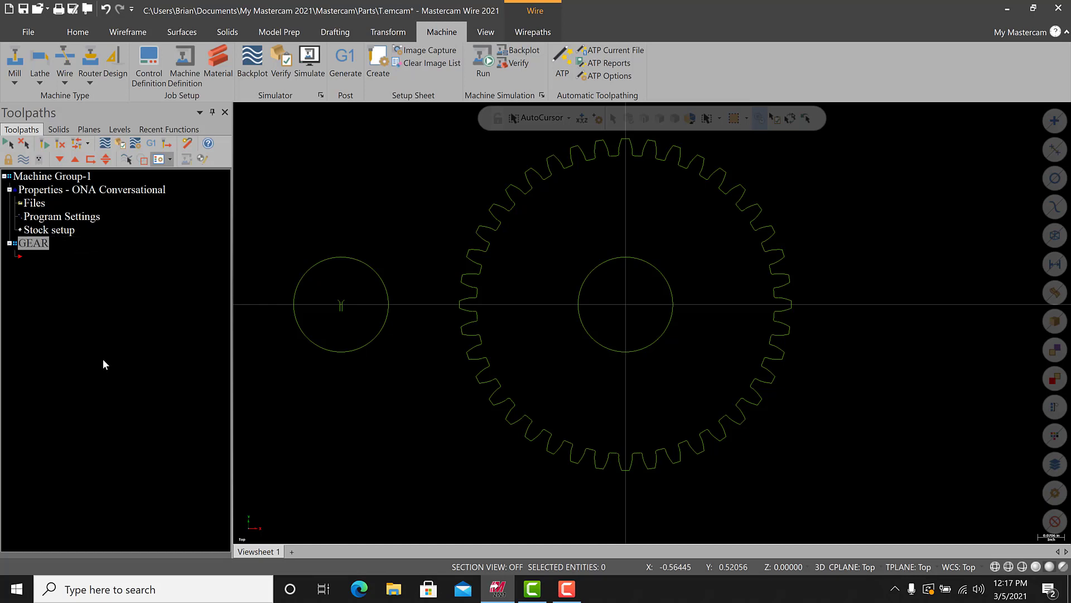
# Create a Wire Contour chained from the small circle's thread point to the gear outline
pyautogui.click(551, 37)
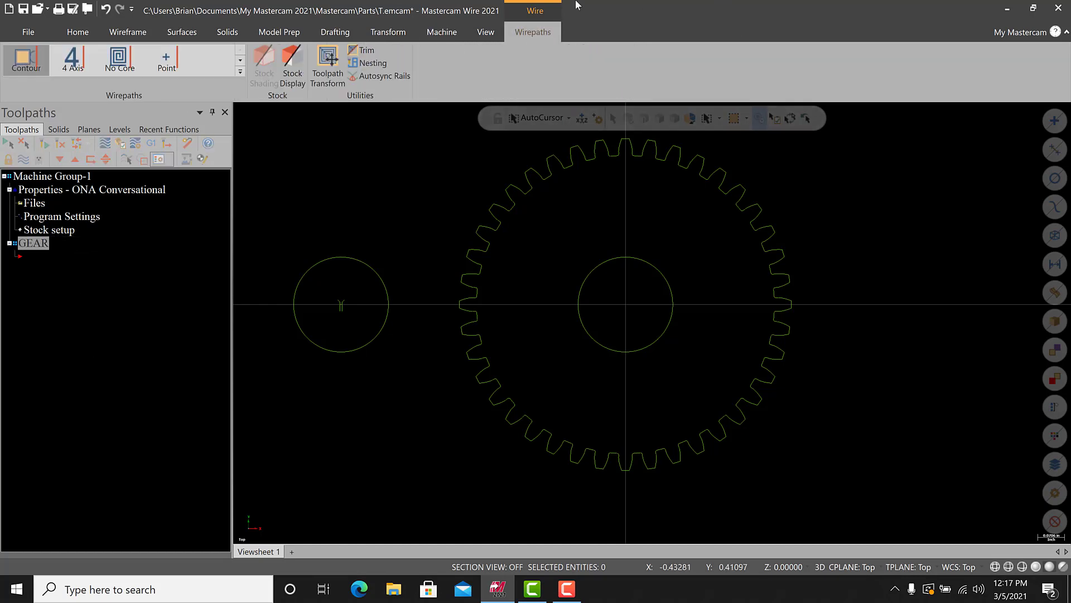
pyautogui.click(25, 61)
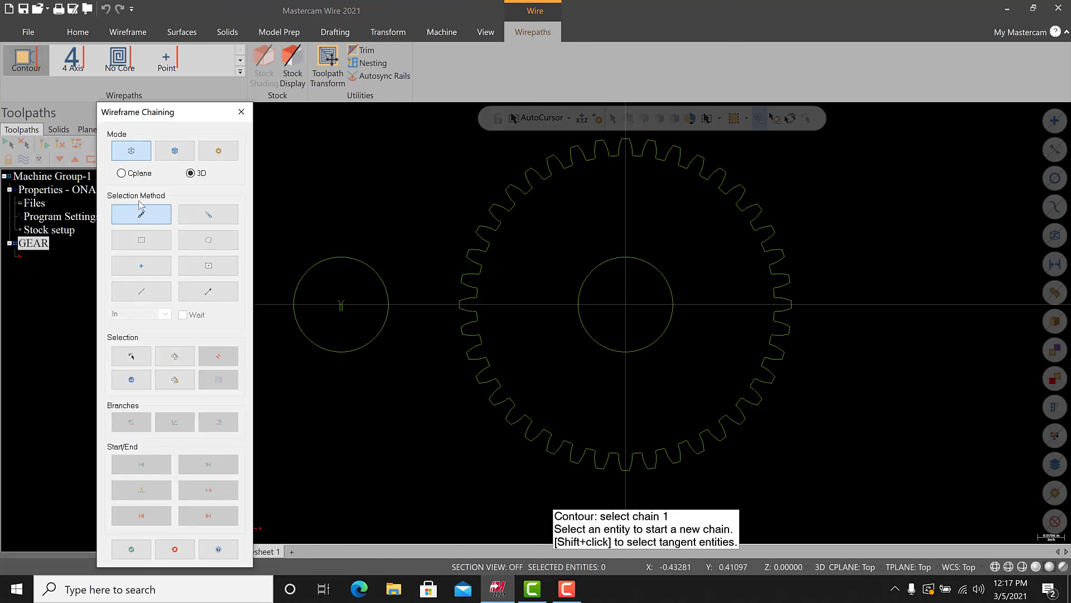
pyautogui.click(342, 305)
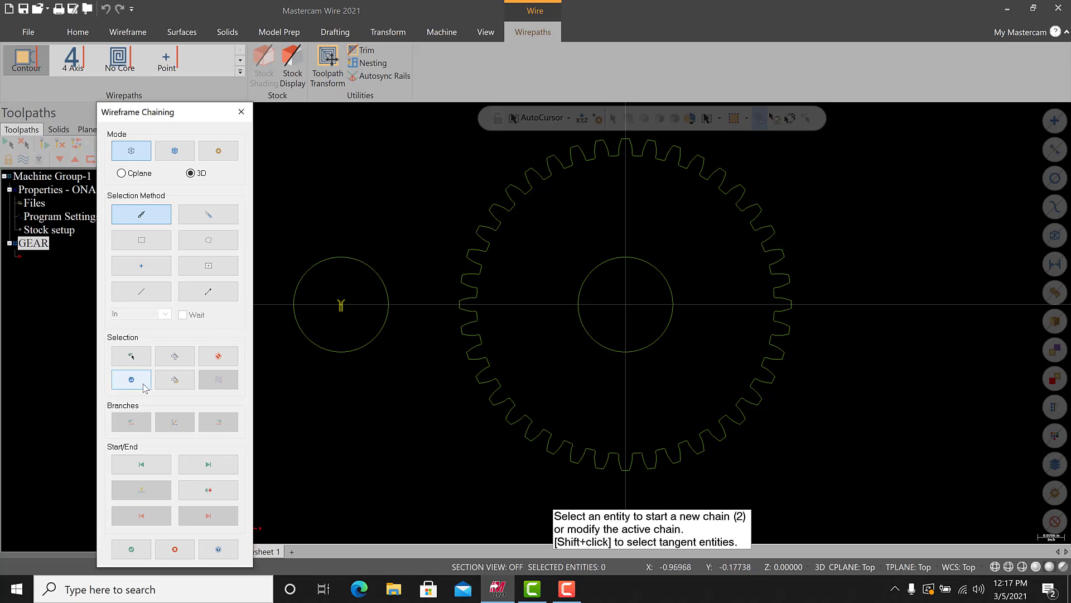
pyautogui.scroll(8, 461, 300)
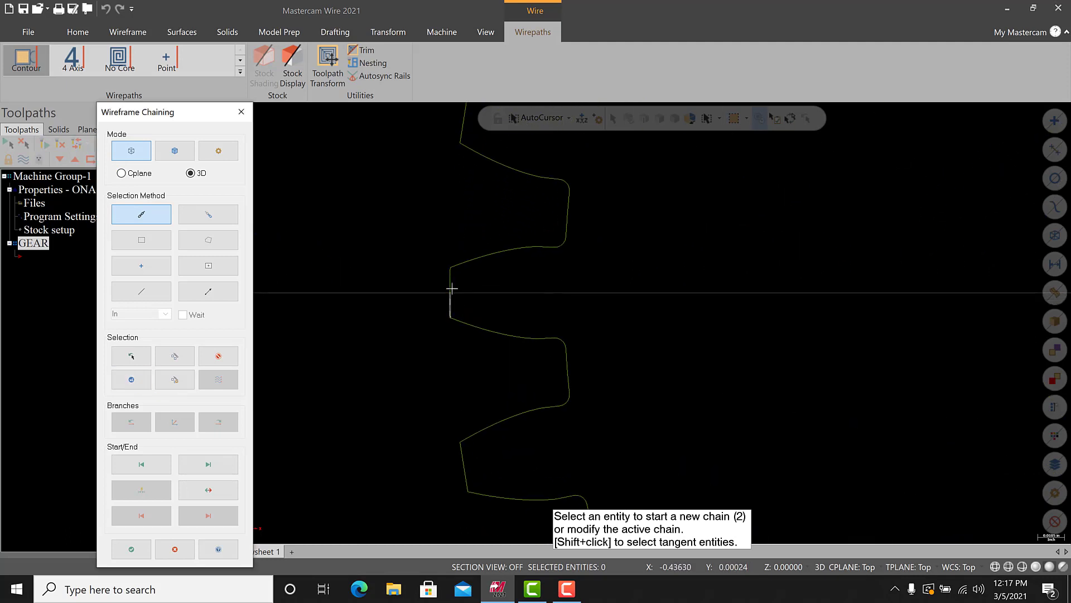
pyautogui.click(450, 288)
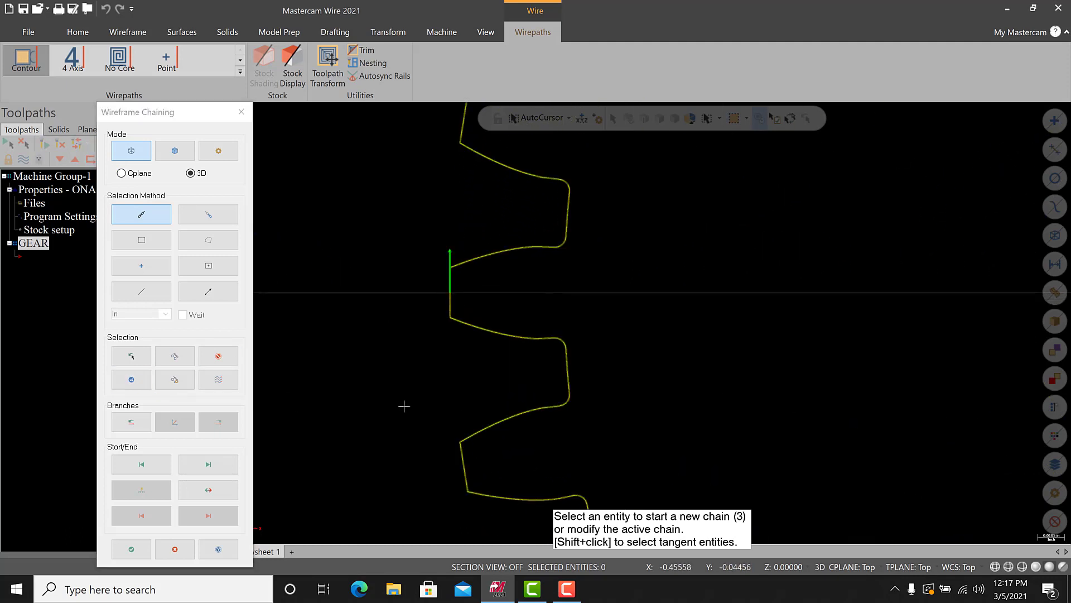
pyautogui.scroll(-5, 509, 389)
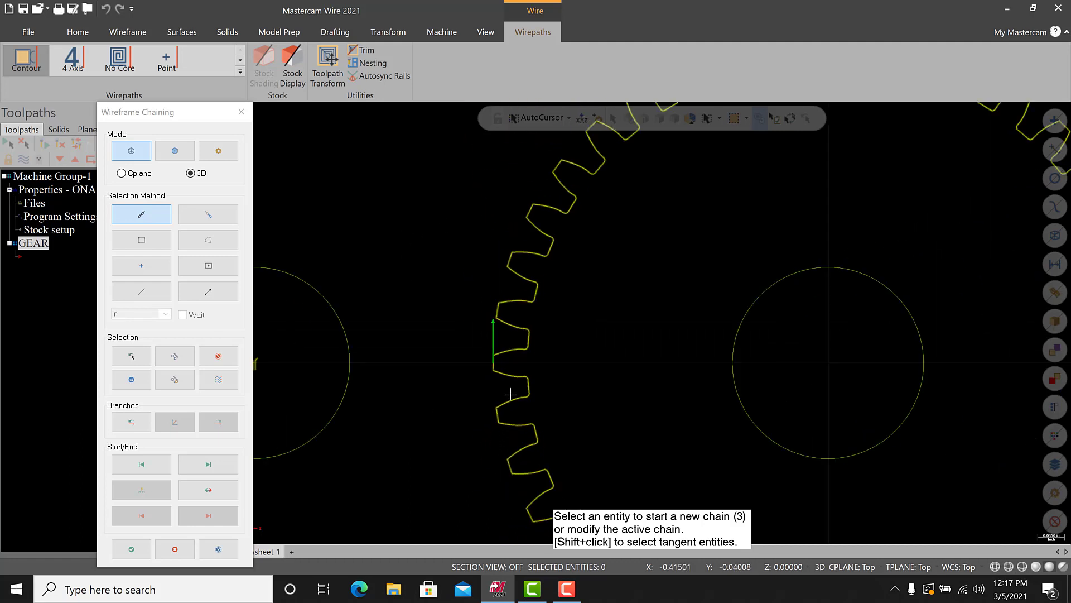
pyautogui.scroll(6, 491, 351)
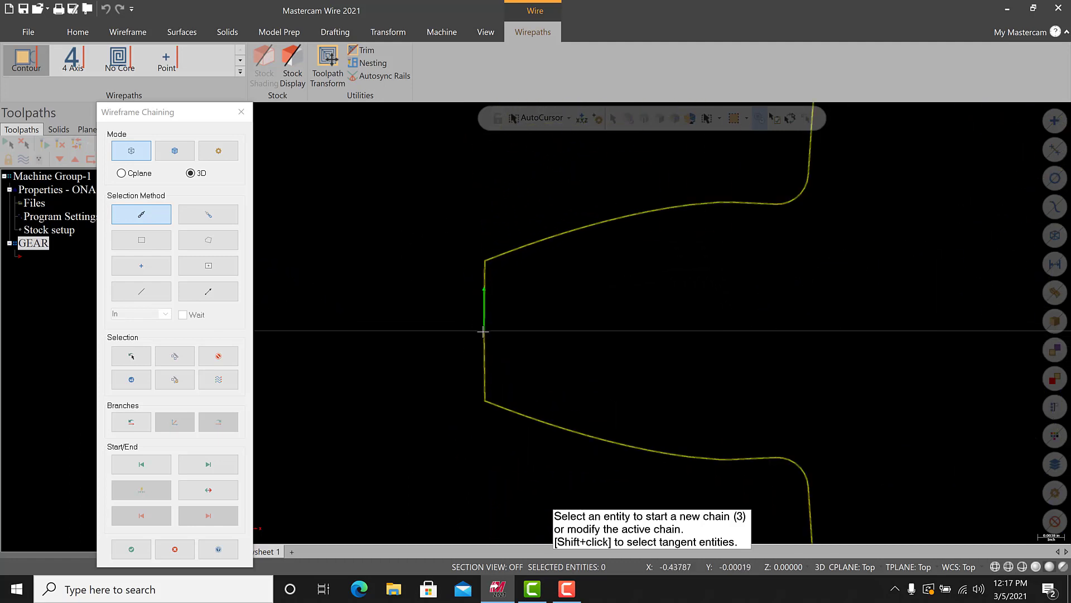
pyautogui.scroll(-5, 491, 338)
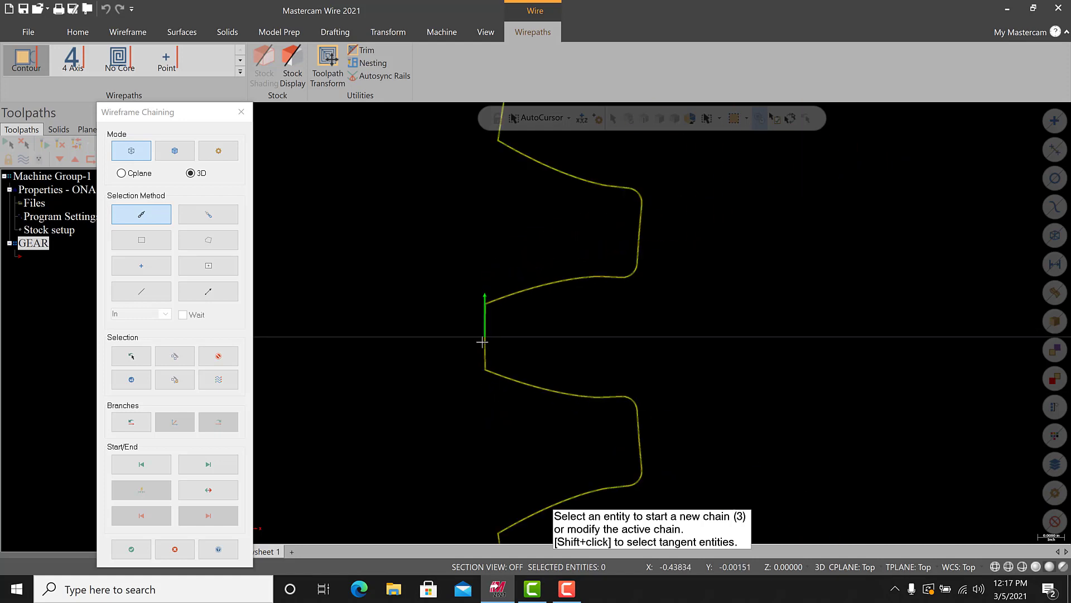
pyautogui.scroll(-6, 478, 341)
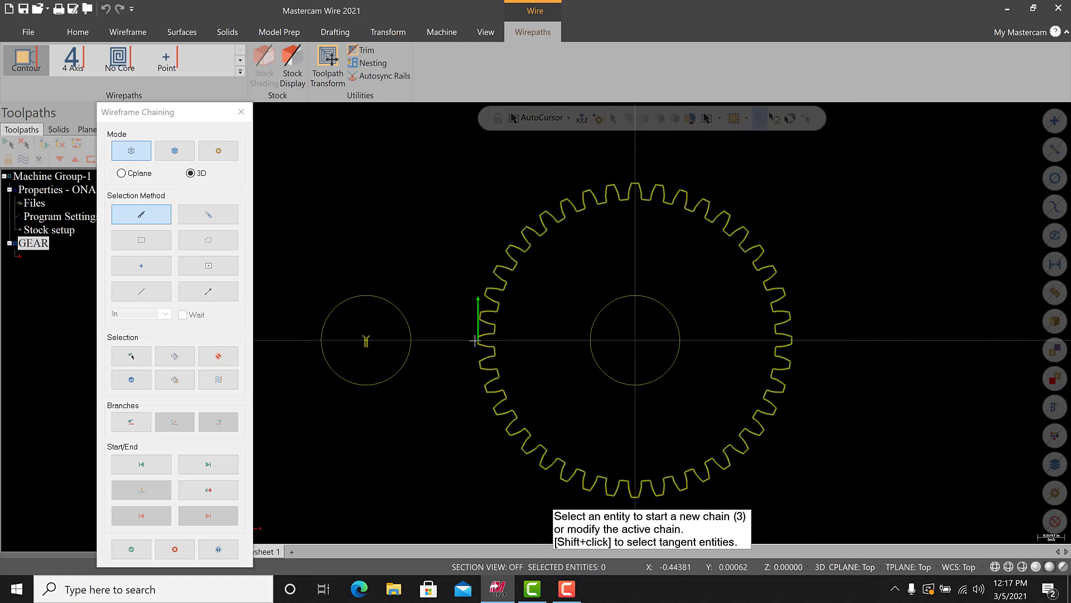
pyautogui.click(131, 549)
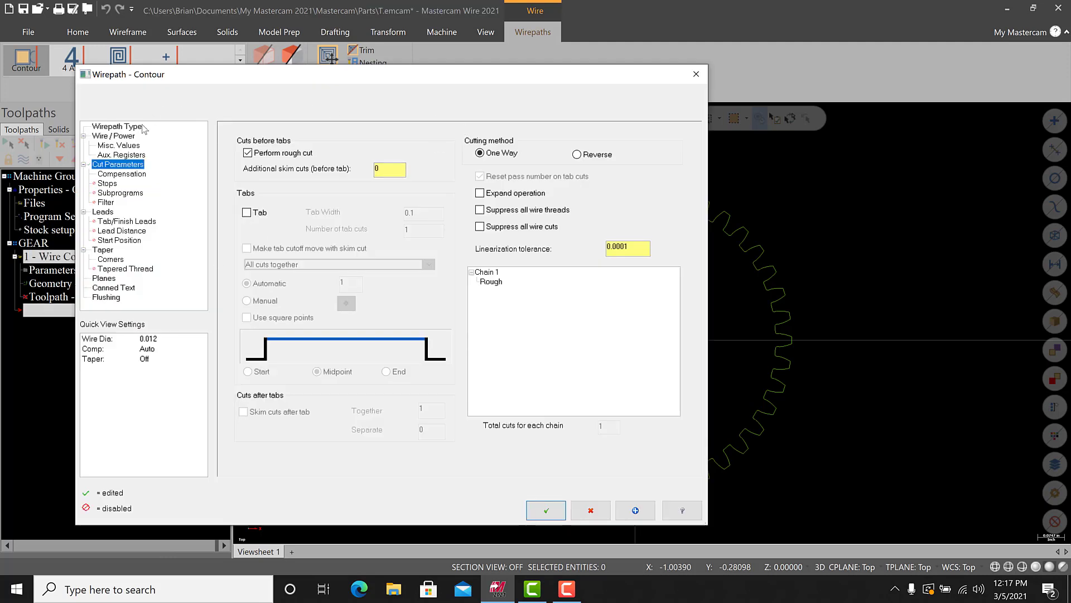
# Set Wire Diameter to 0.01 under Wire / Power in the contour parameters
pyautogui.click(115, 136)
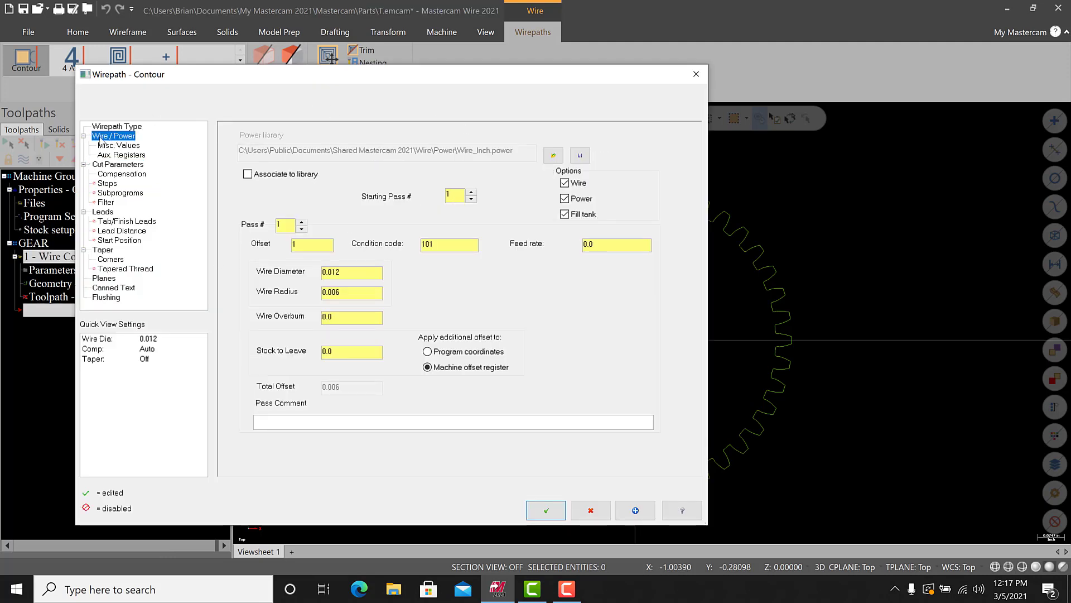
pyautogui.click(83, 137)
pyautogui.click(84, 136)
pyautogui.doubleClick(348, 270)
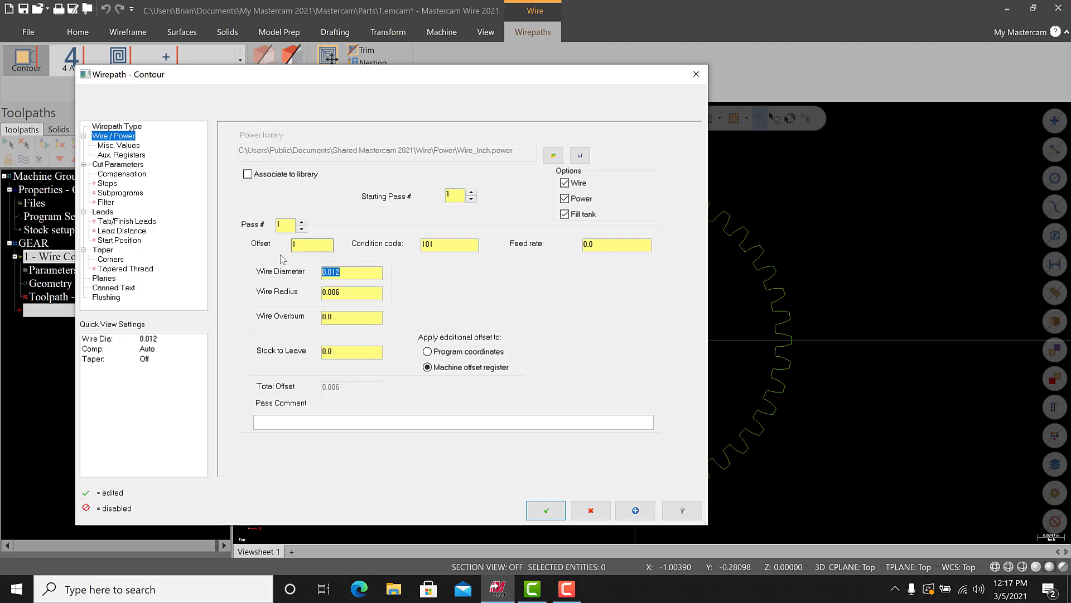
pyautogui.write('0.01')
pyautogui.press('Return')
pyautogui.click(84, 136)
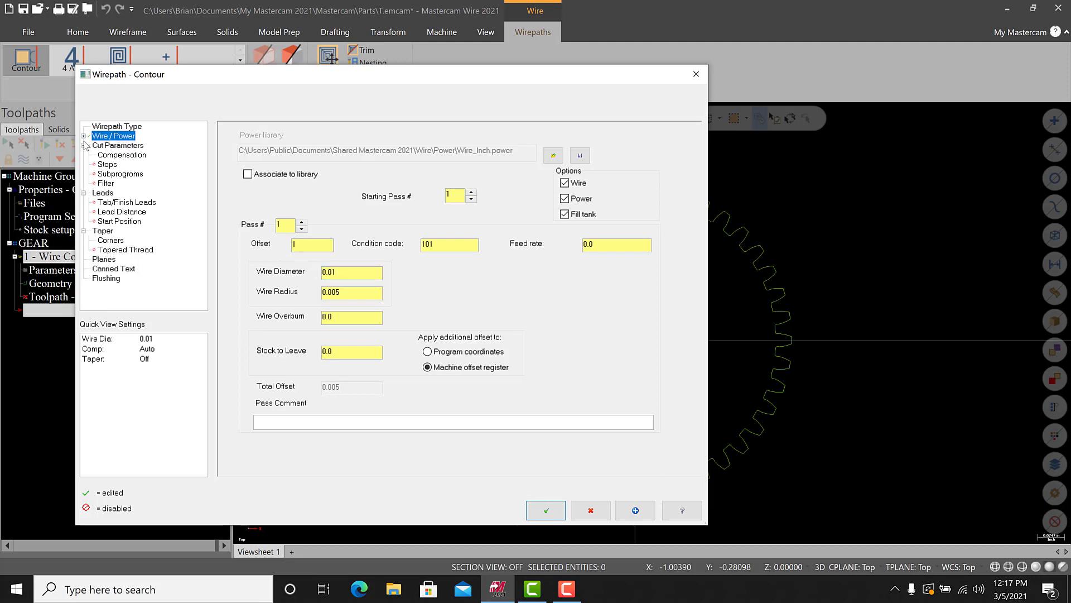
pyautogui.click(124, 146)
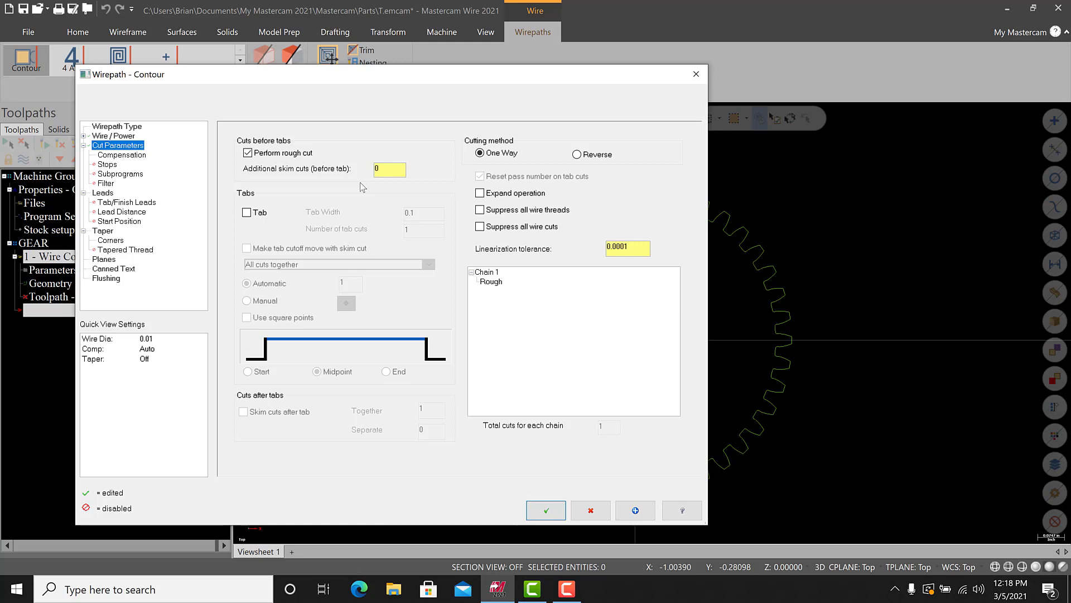
# Enable a 0.01-wide tab that is cut off with the rough pass
pyautogui.click(246, 213)
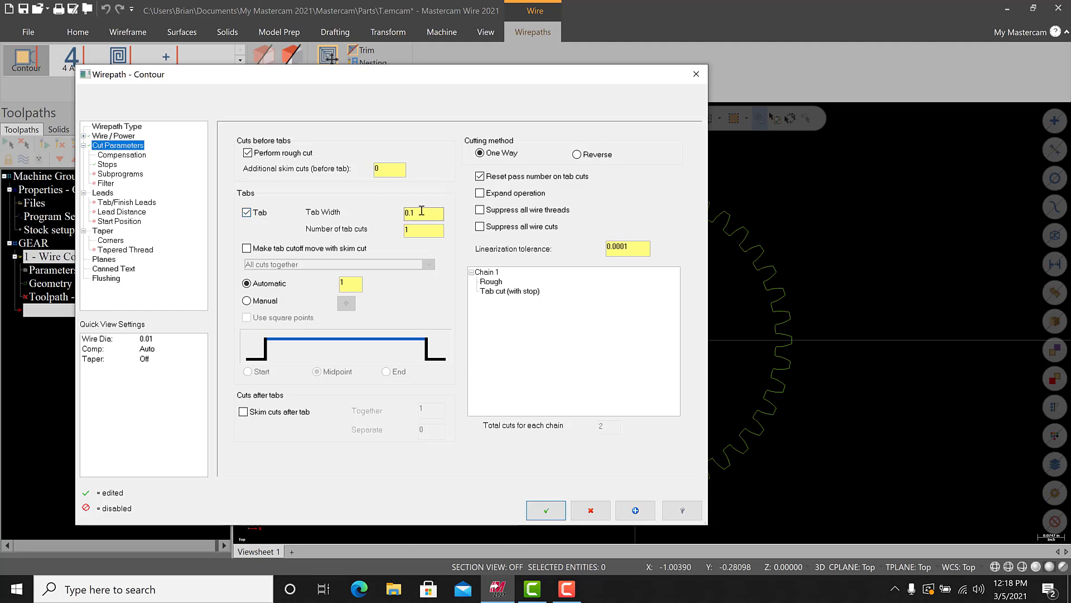
pyautogui.moveTo(424, 213); pyautogui.dragTo(390, 212)
pyautogui.write('.0')
pyautogui.click(432, 229)
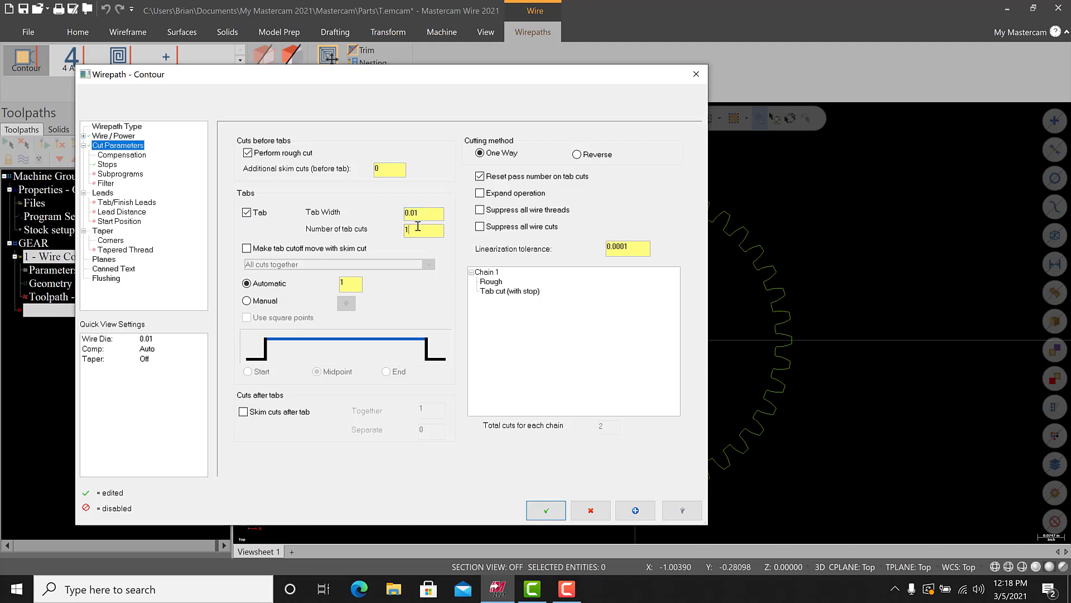
pyautogui.click(270, 249)
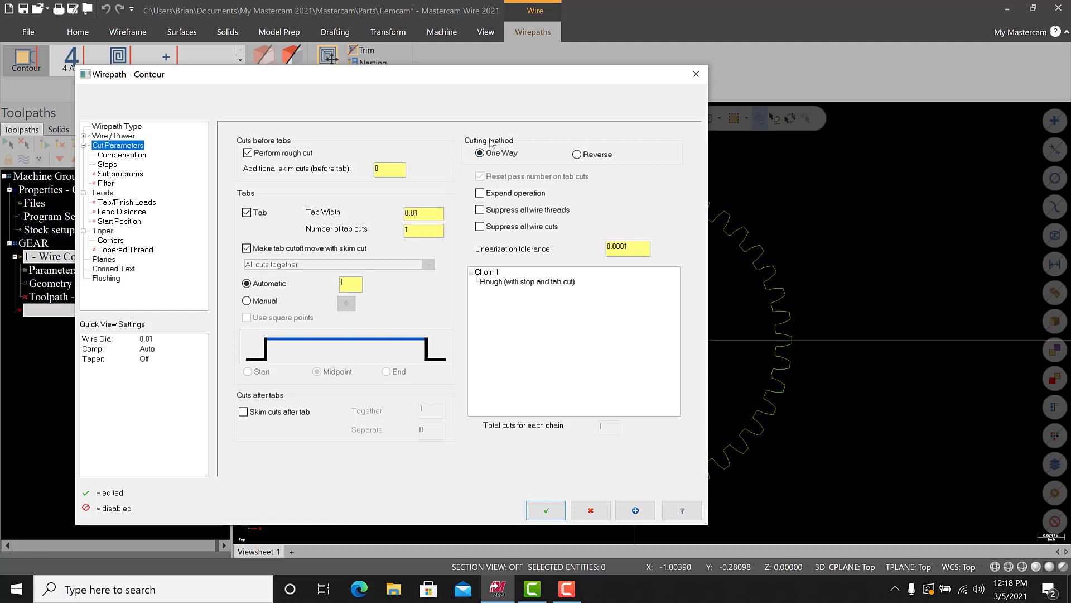
# Review the Compensation, Stops, Leads and Corner settings, then accept the contour
pyautogui.click(122, 155)
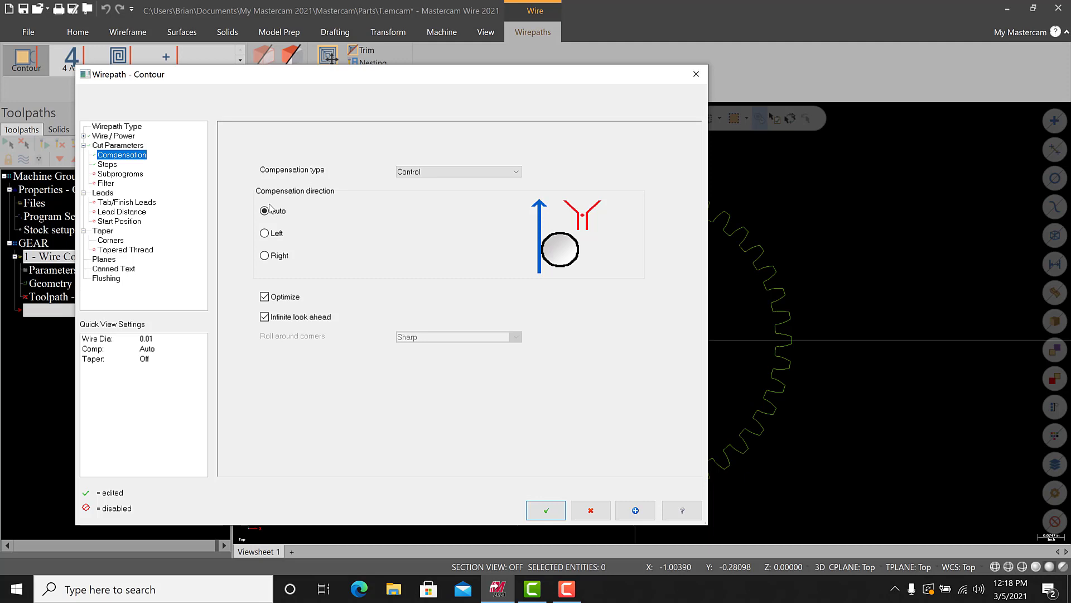
pyautogui.click(107, 164)
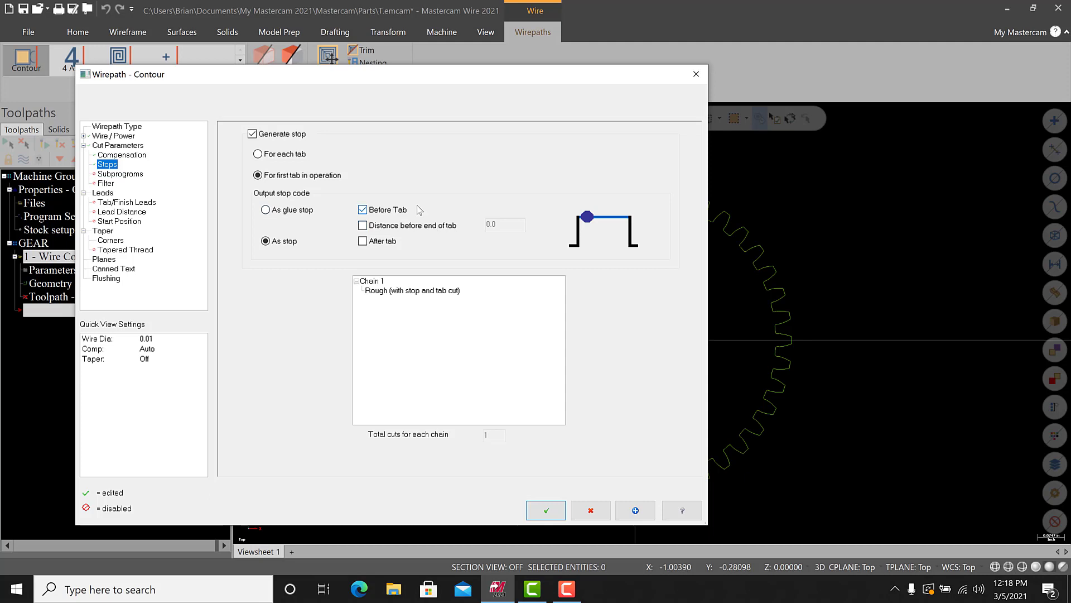
pyautogui.click(103, 193)
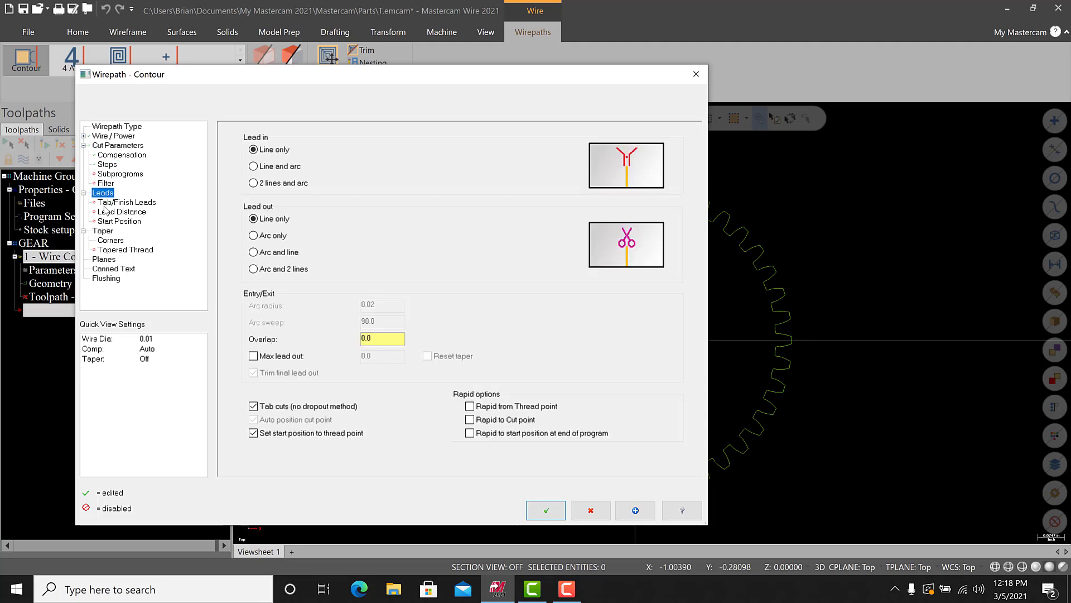
pyautogui.click(111, 240)
pyautogui.click(103, 193)
pyautogui.click(115, 154)
pyautogui.click(115, 146)
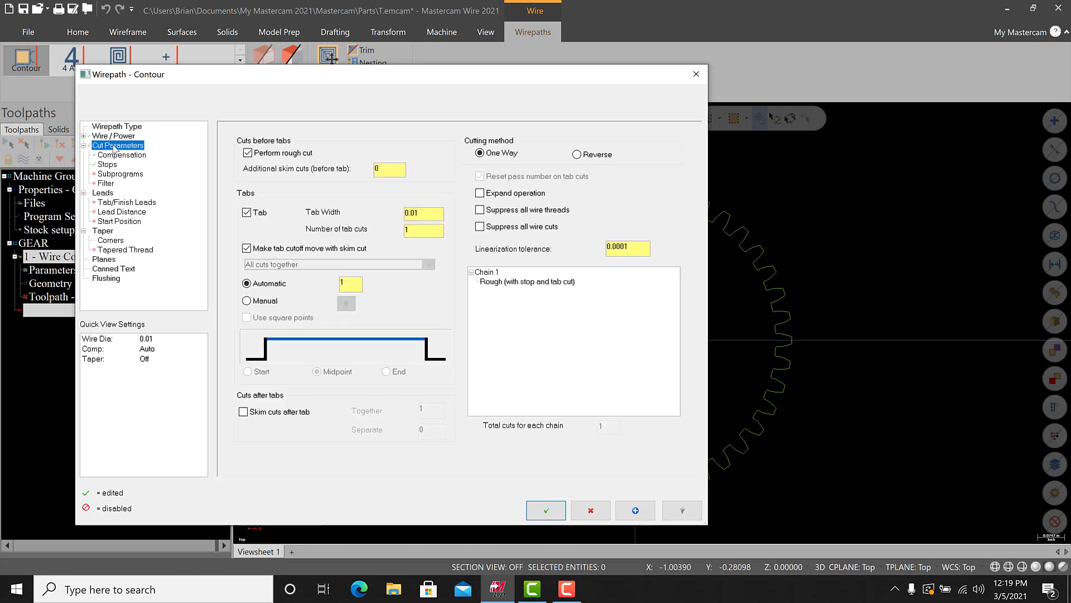
pyautogui.click(549, 512)
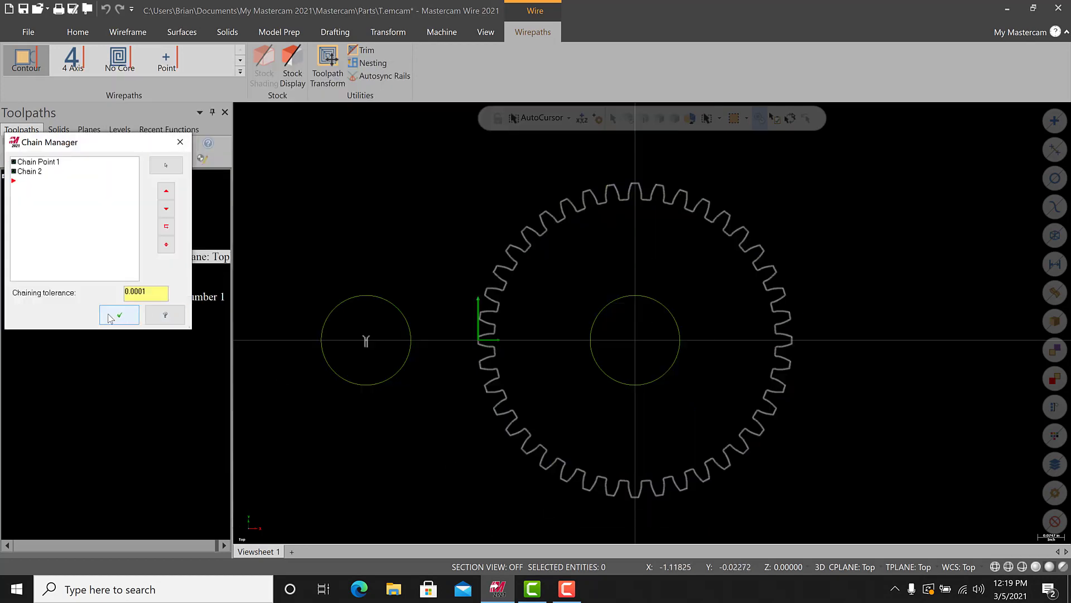
# Accept the chains to generate the Wire Contour toolpath offset around the gear teeth
pyautogui.press('Return')
pyautogui.scroll(5, 478, 359)
pyautogui.scroll(2, 488, 302)
pyautogui.scroll(-5, 488, 301)
pyautogui.scroll(6, 488, 297)
pyautogui.scroll(3, 488, 296)
pyautogui.scroll(1, 598, 225)
pyautogui.scroll(-1, 598, 224)
pyautogui.scroll(-2, 581, 229)
pyautogui.scroll(-8, 583, 226)
pyautogui.scroll(-1, 598, 210)
pyautogui.scroll(3, 693, 156)
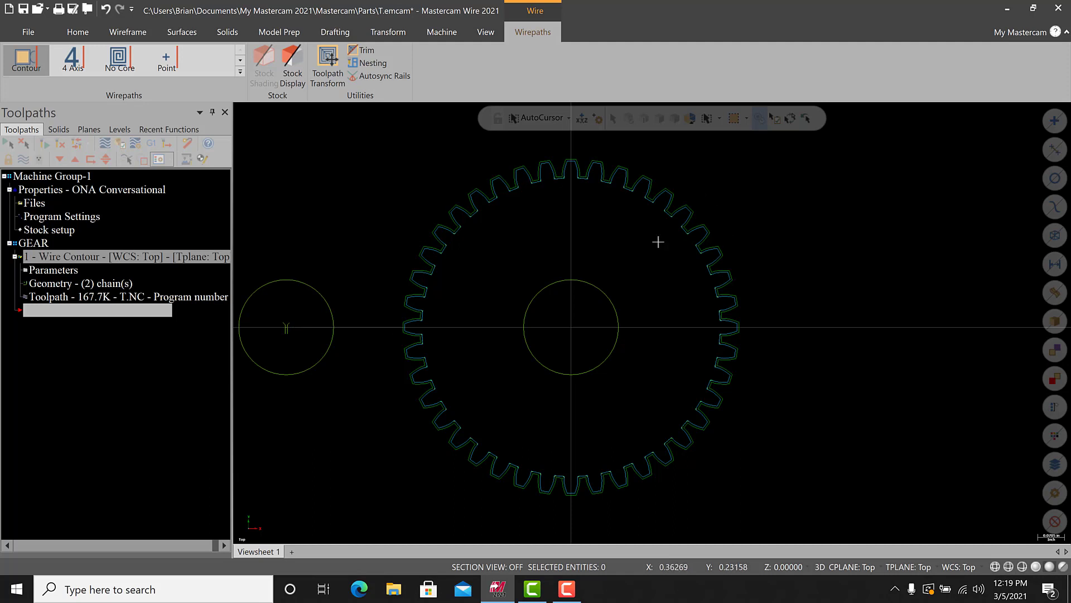
# Play the Wire Contour backplot and zoom in on the lead-in
pyautogui.click(104, 145)
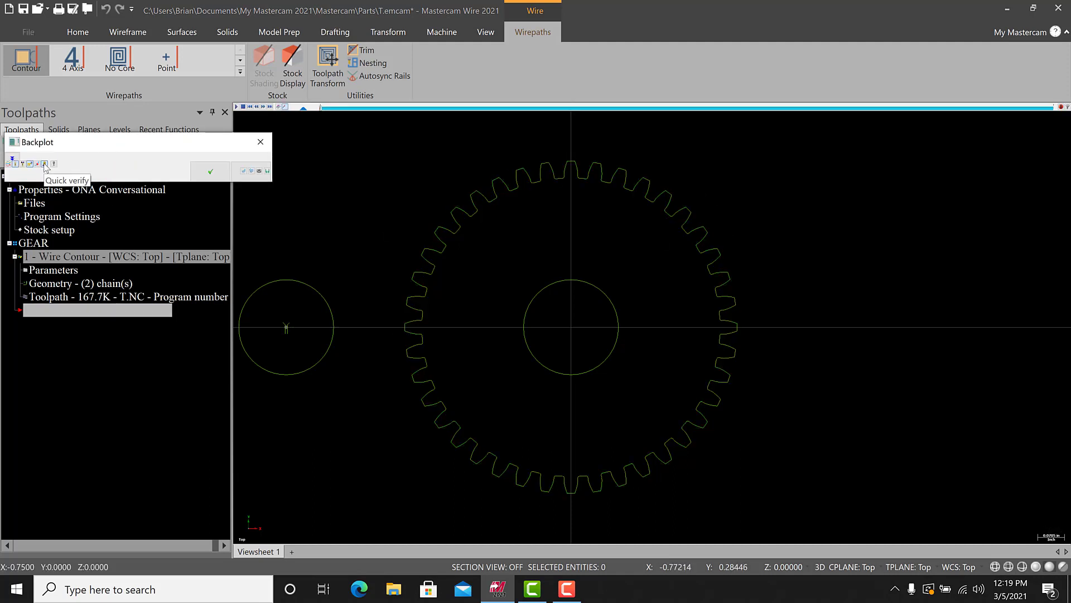
pyautogui.click(236, 107)
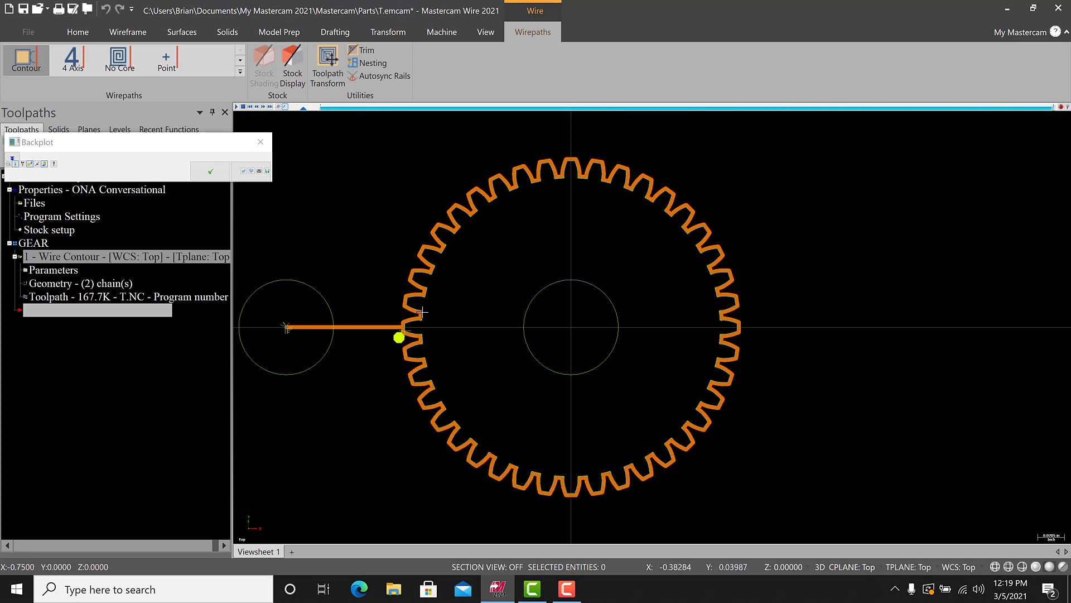
pyautogui.scroll(1, 389, 348)
pyautogui.scroll(8, 389, 348)
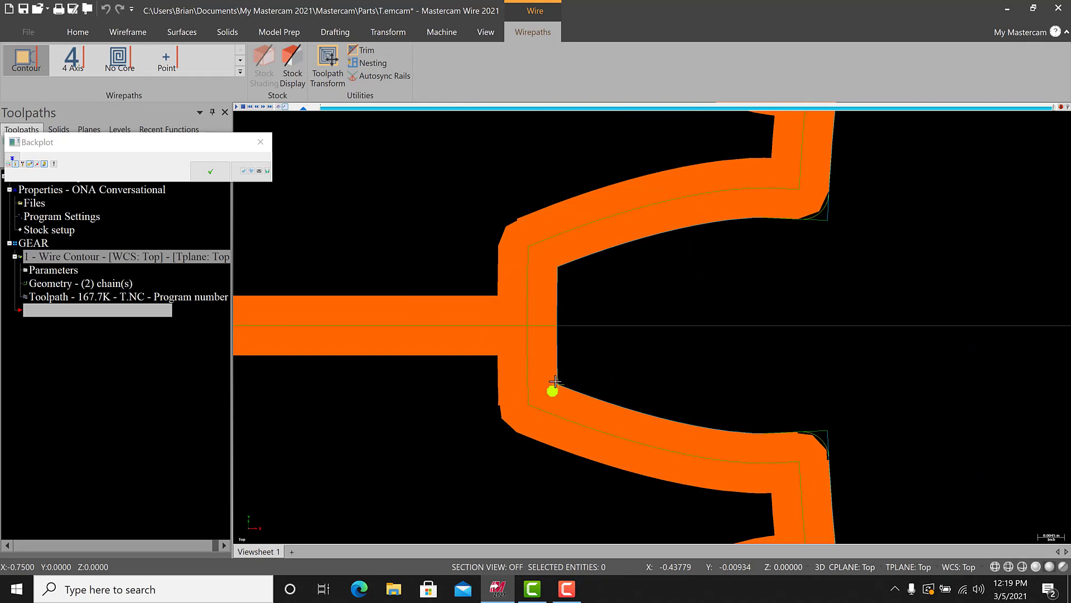
pyautogui.scroll(-8, 555, 382)
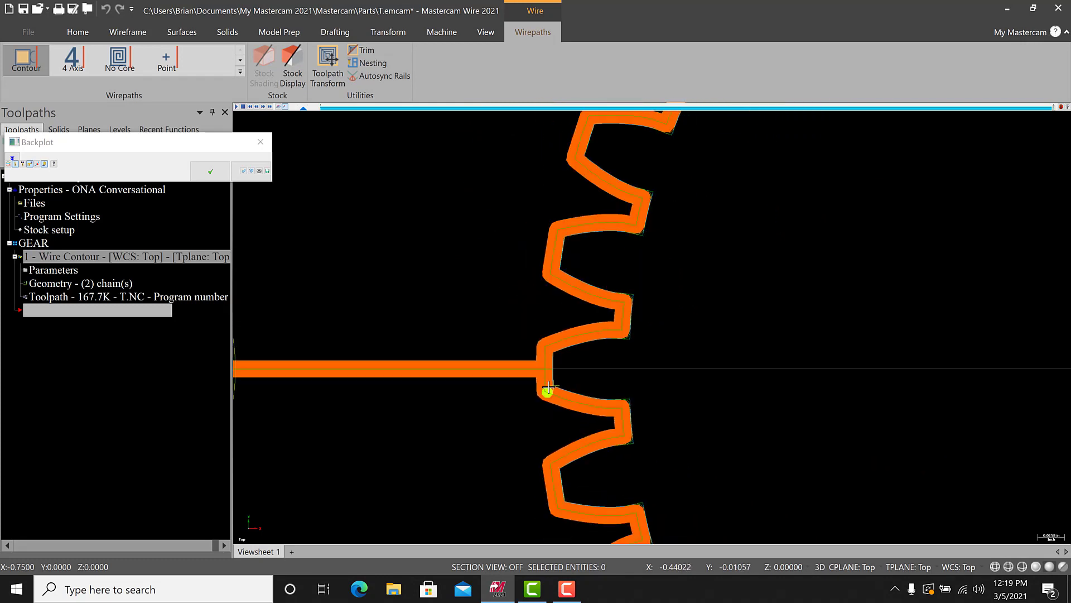
pyautogui.scroll(-4, 335, 387)
pyautogui.scroll(3, 257, 388)
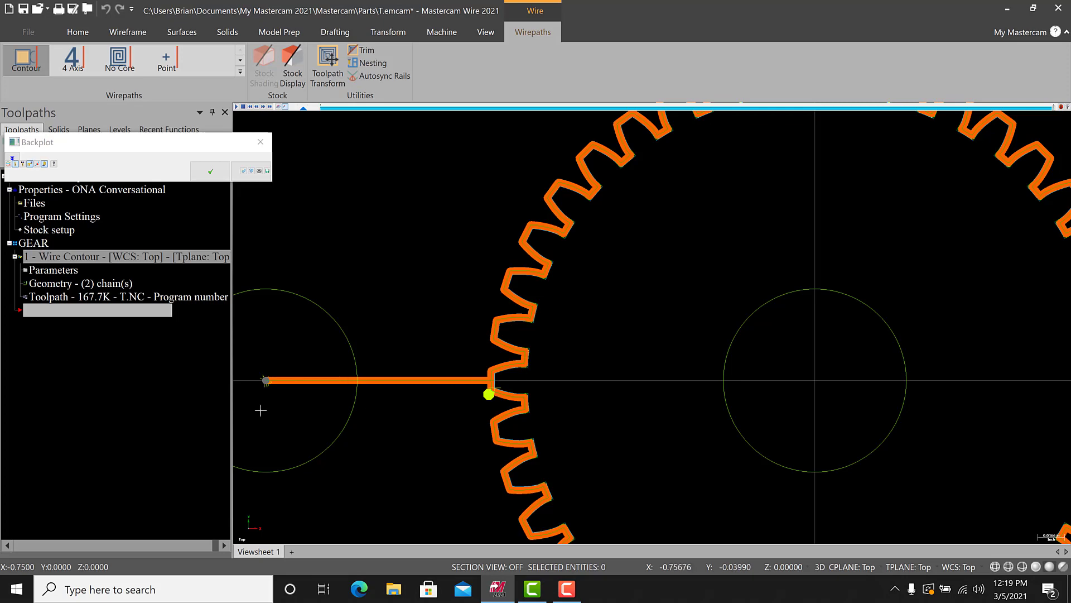
# Inspect the tab on the gear wirepath, then close the backplot with OK
pyautogui.scroll(-1, 367, 407)
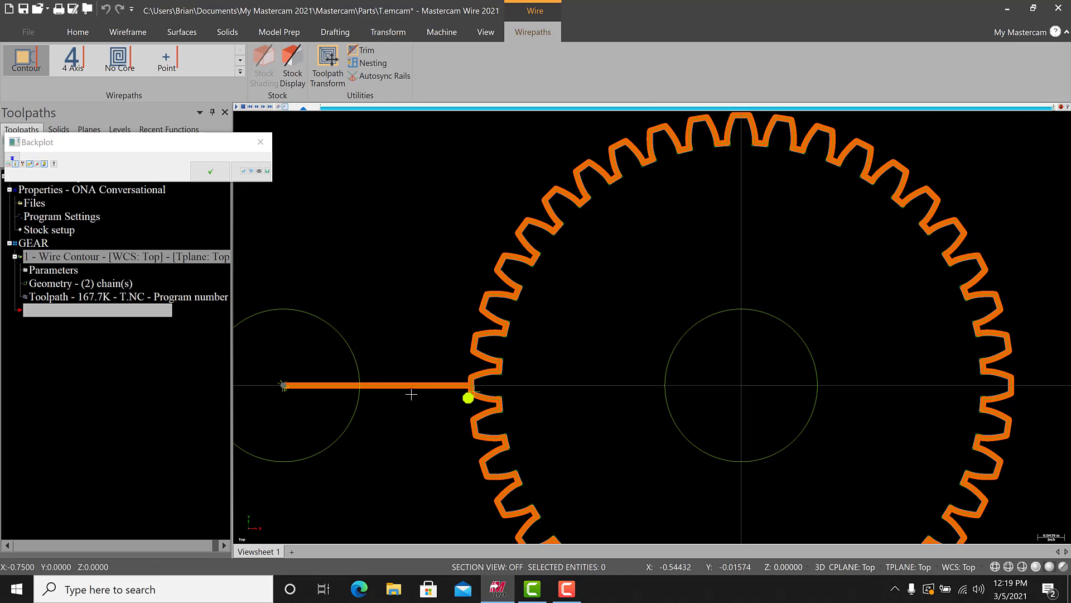
pyautogui.scroll(4, 443, 402)
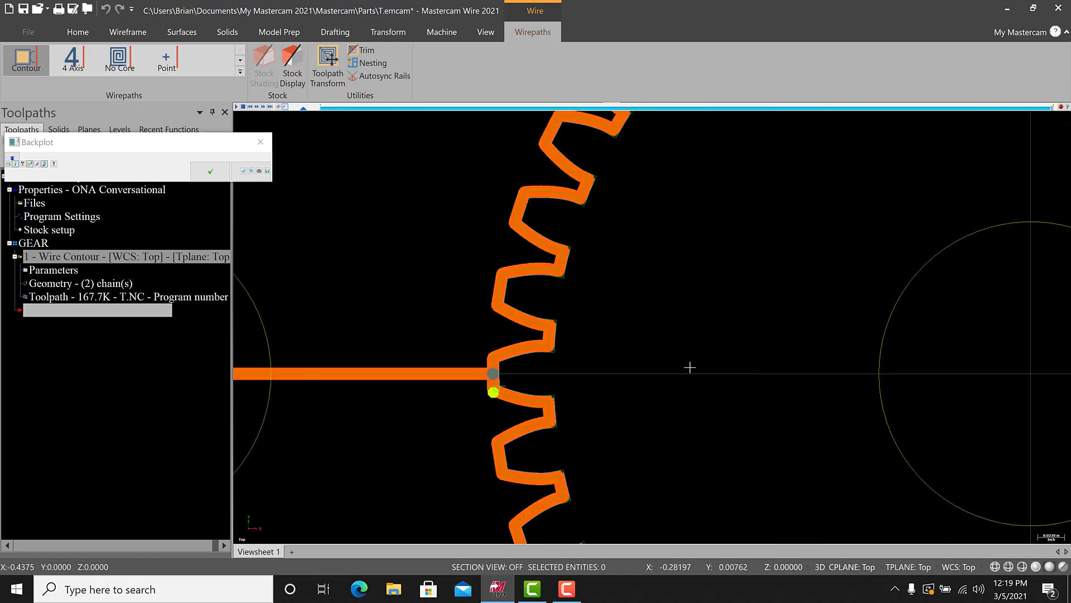
pyautogui.scroll(2, 483, 377)
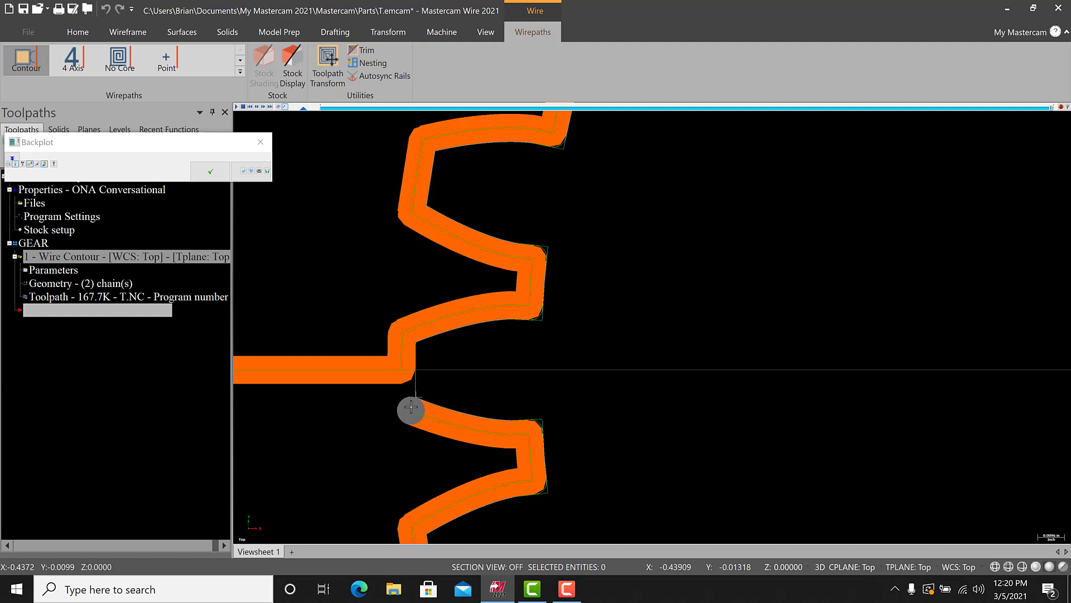
pyautogui.scroll(-1, 414, 397)
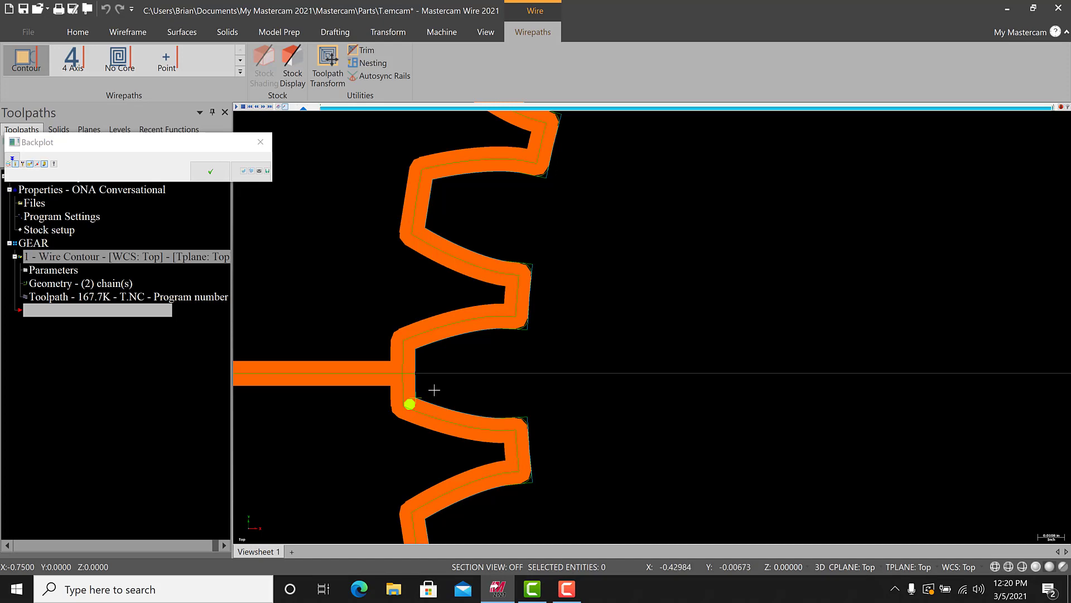
pyautogui.scroll(-4, 440, 383)
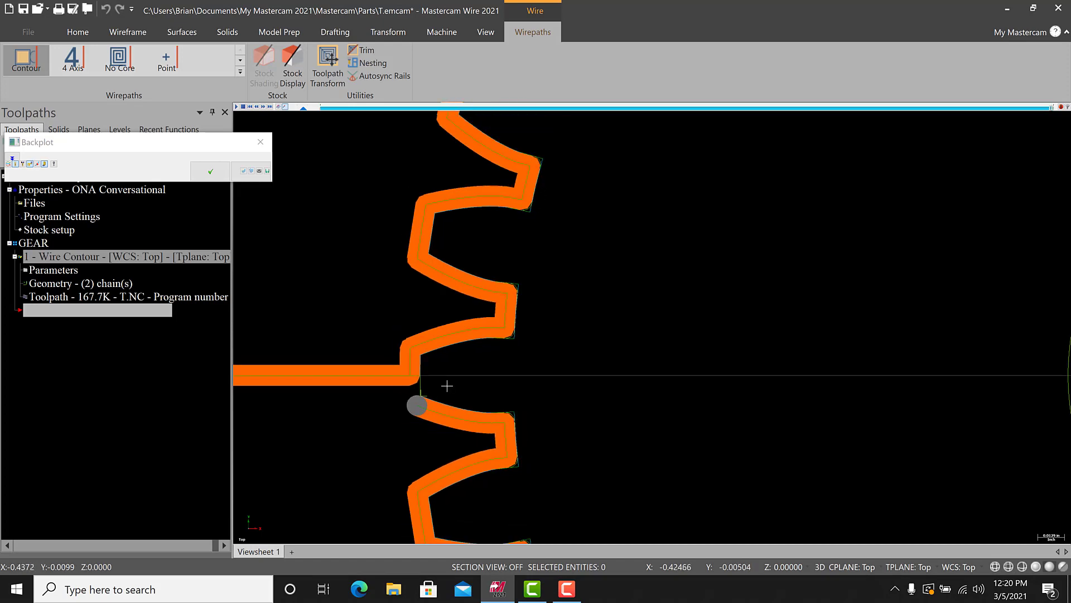
pyautogui.scroll(-5, 452, 373)
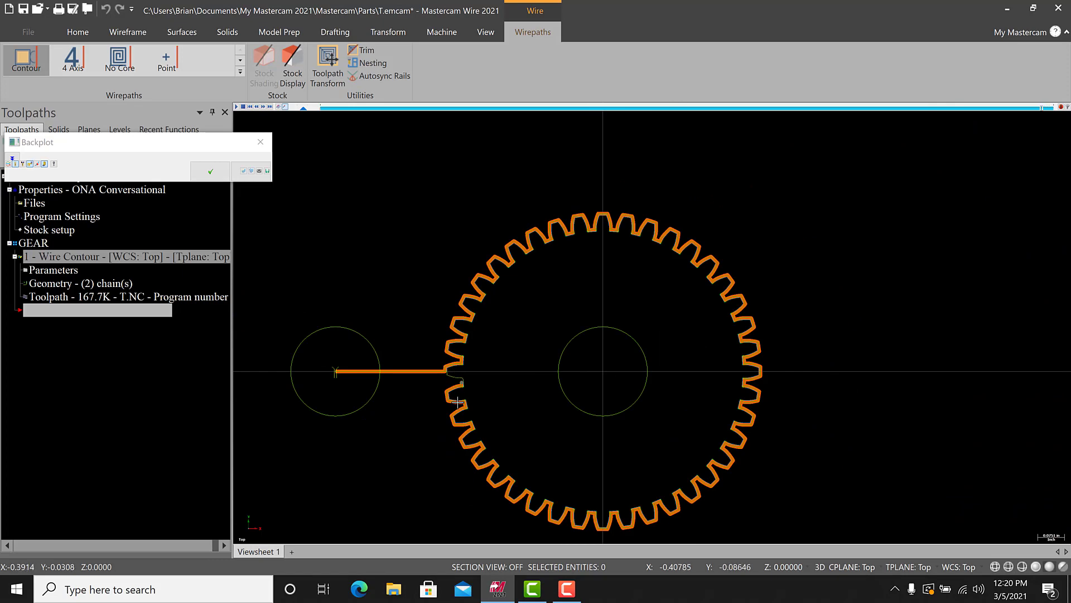
pyautogui.scroll(4, 454, 398)
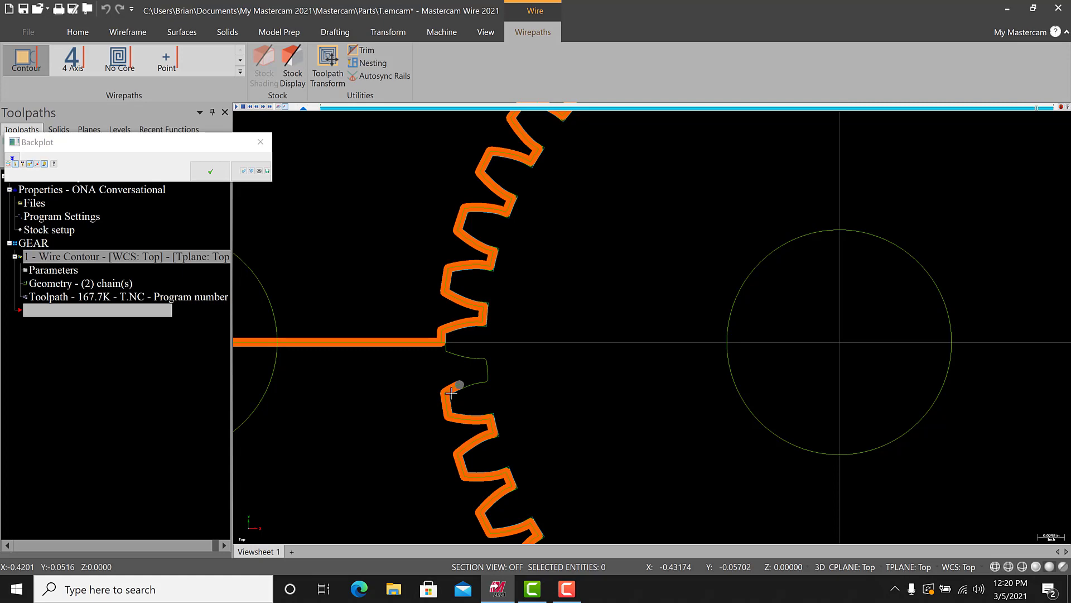
pyautogui.click(260, 141)
pyautogui.scroll(-4, 594, 311)
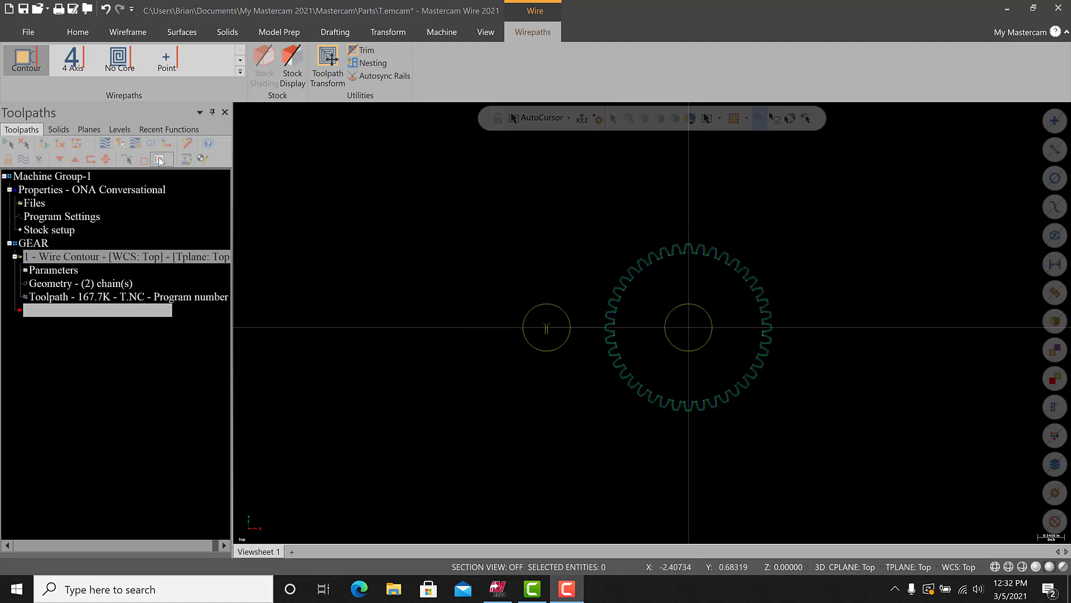
# Post the Wire Contour operation to T.NC, overwriting the existing file
pyautogui.click(151, 143)
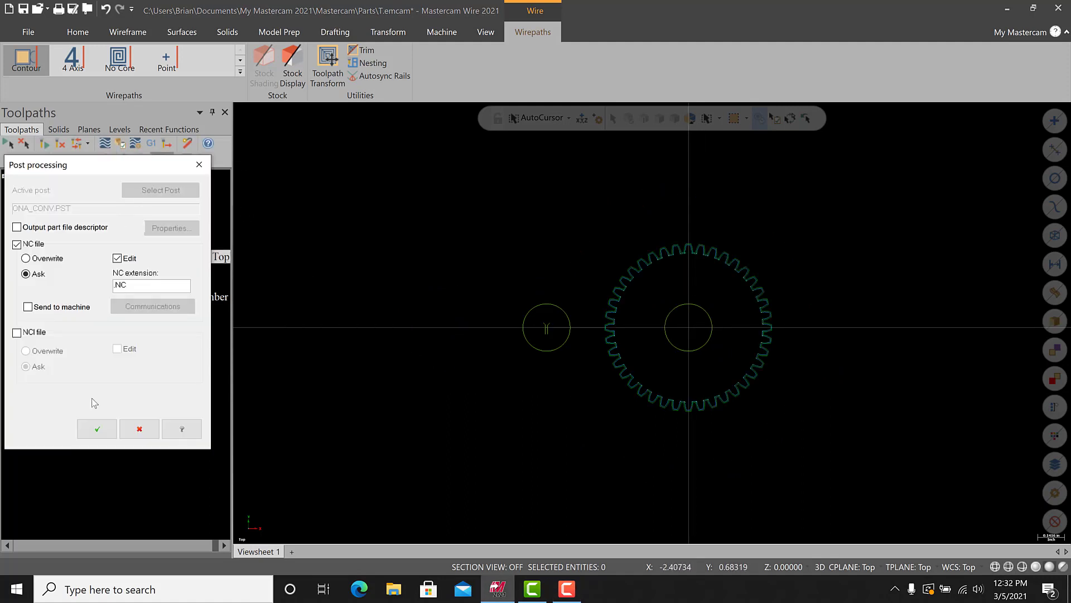
pyautogui.click(91, 433)
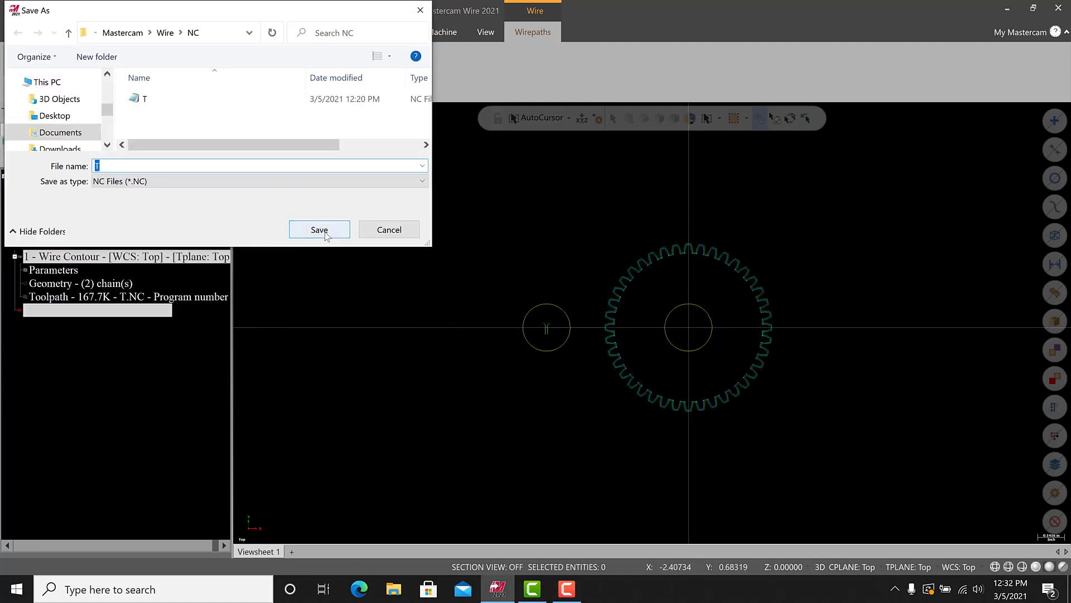
pyautogui.click(319, 230)
pyautogui.click(565, 295)
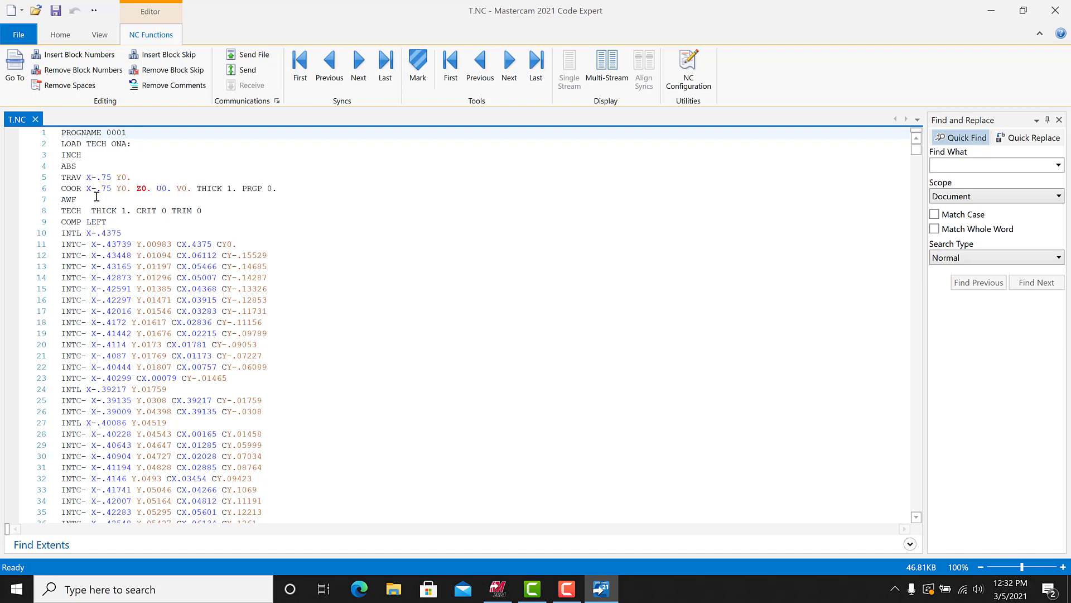
pyautogui.click(138, 148)
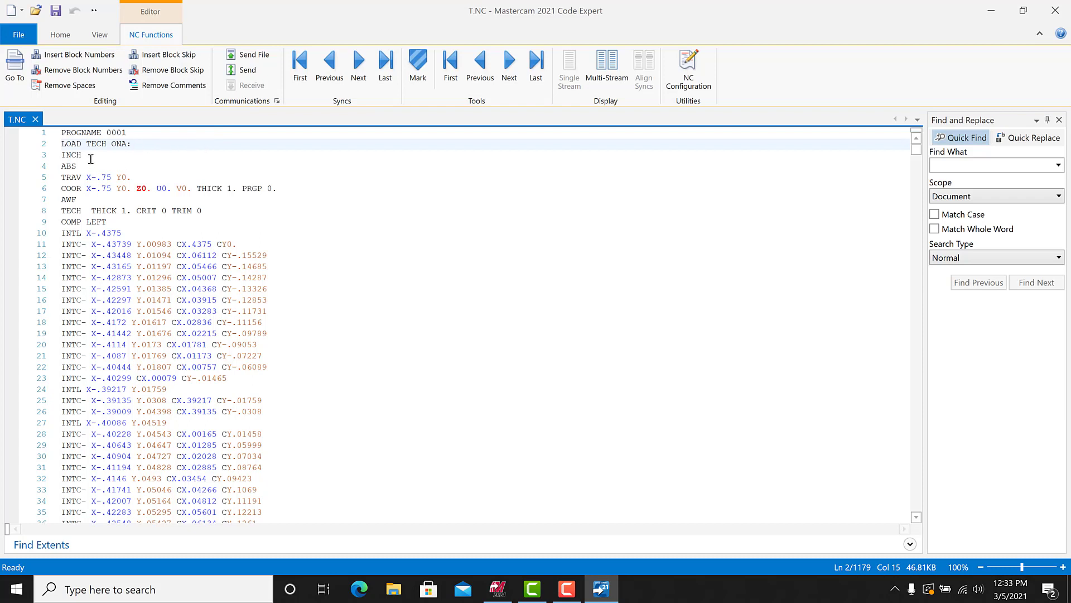
pyautogui.click(90, 159)
pyautogui.click(87, 166)
pyautogui.click(83, 177)
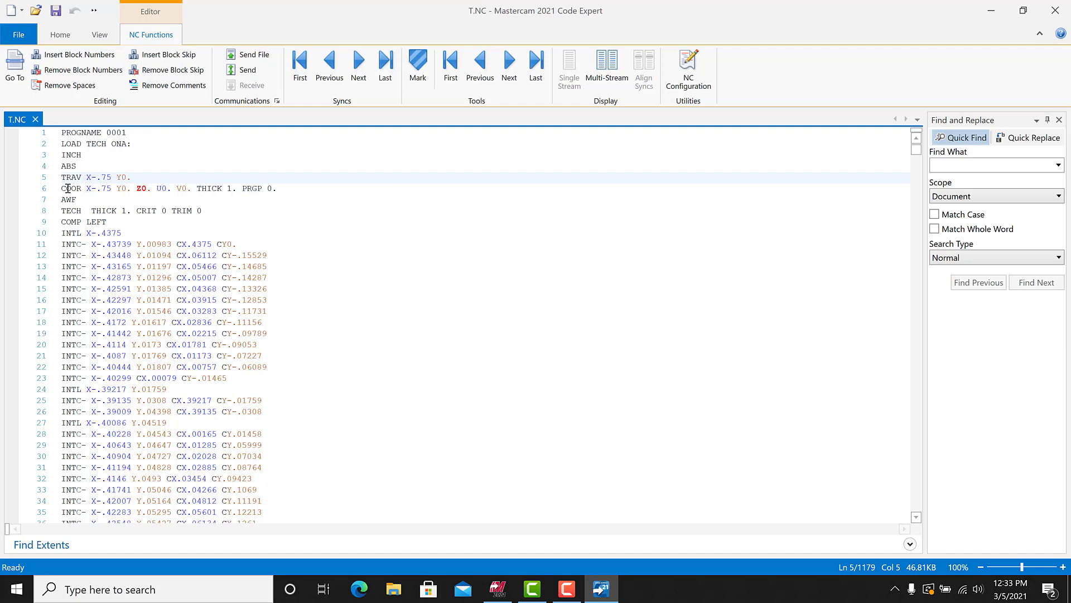
pyautogui.moveTo(64, 189); pyautogui.dragTo(184, 189)
pyautogui.click(237, 189)
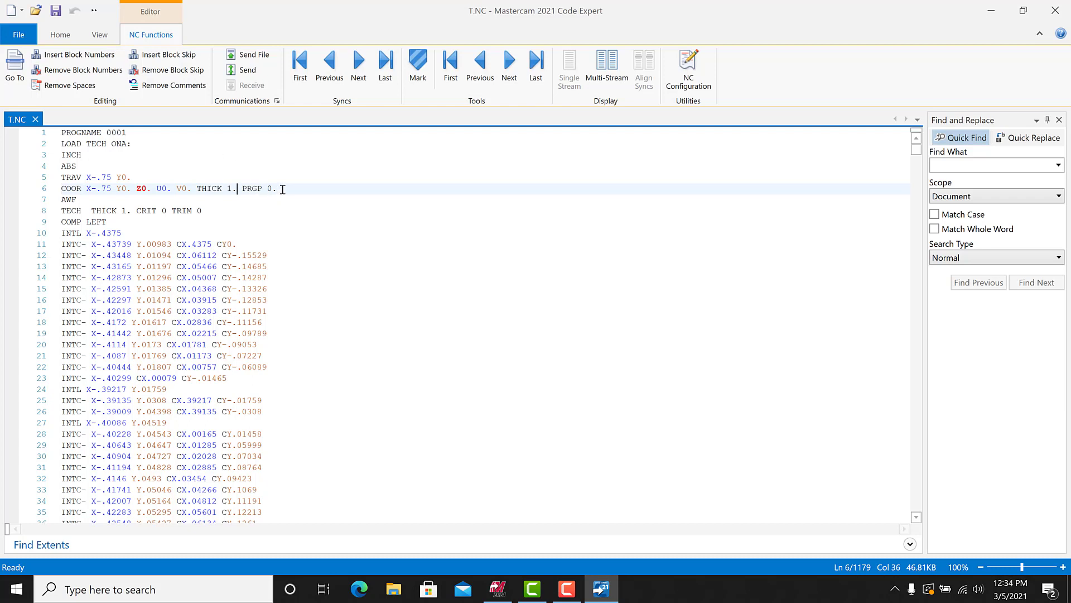
pyautogui.click(79, 199)
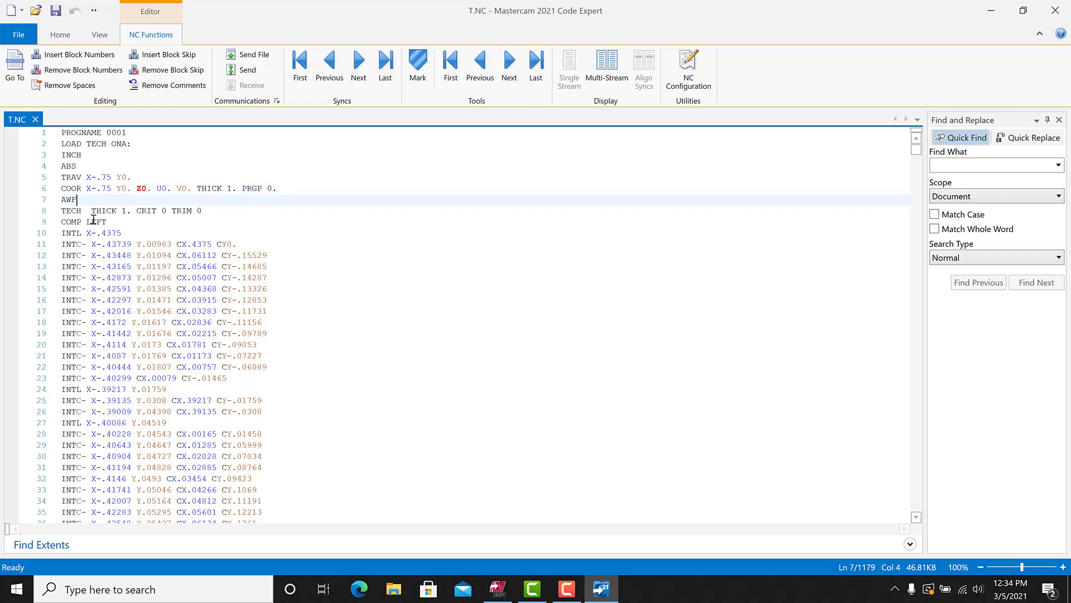
pyautogui.click(86, 211)
pyautogui.moveTo(61, 211); pyautogui.dragTo(224, 208)
pyautogui.click(216, 212)
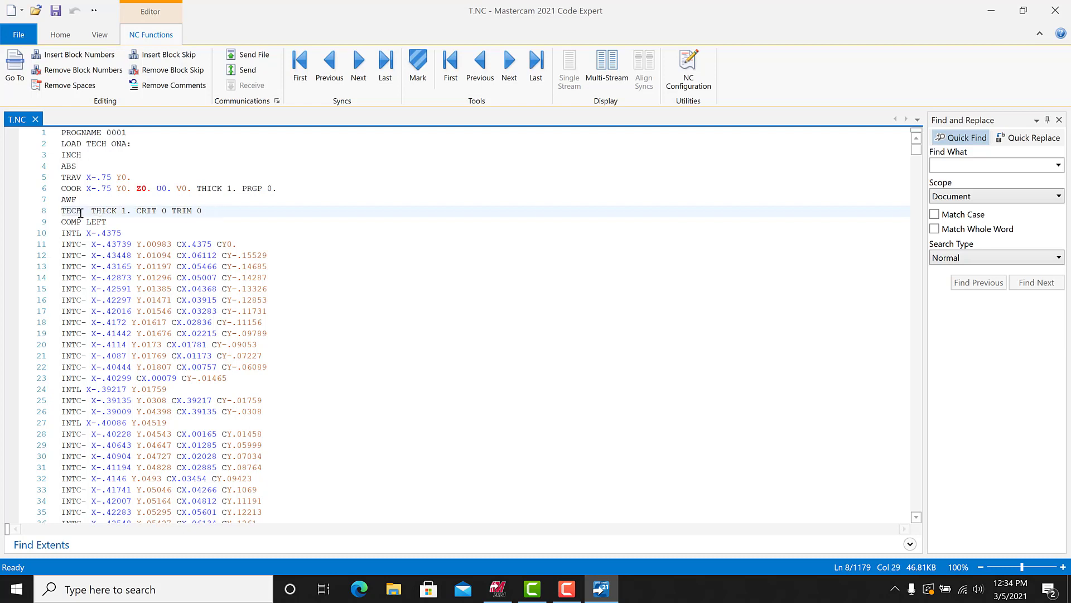
pyautogui.moveTo(62, 211); pyautogui.dragTo(131, 216)
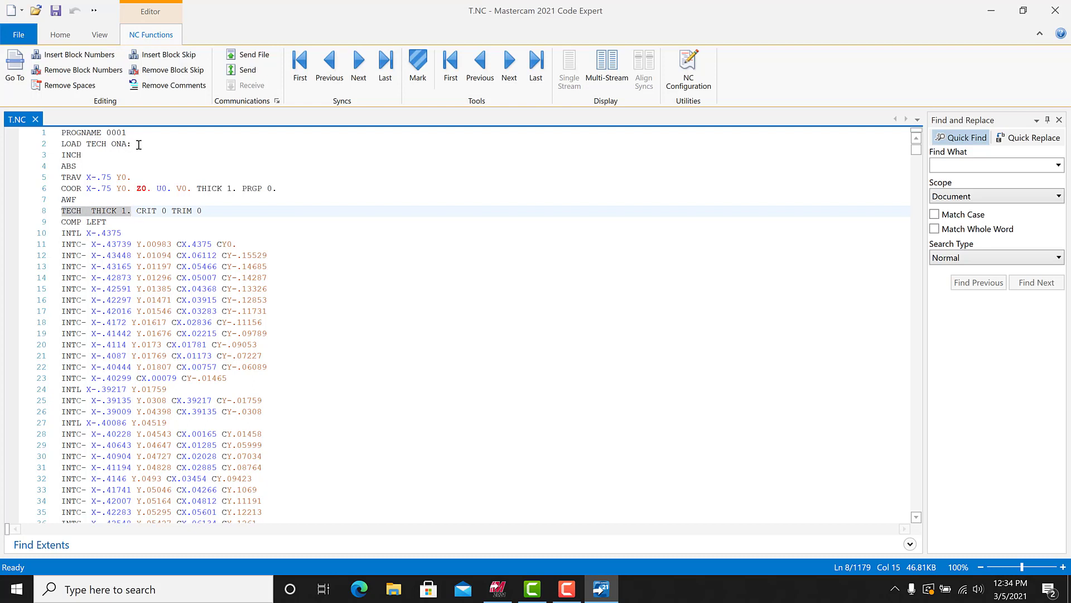
pyautogui.moveTo(137, 211); pyautogui.dragTo(166, 211)
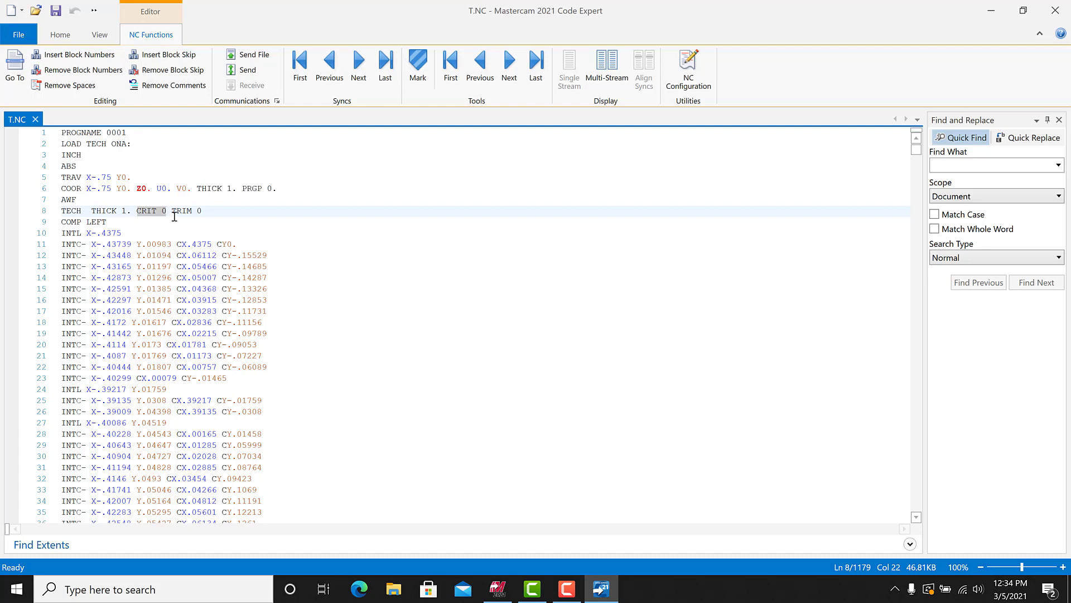
pyautogui.moveTo(173, 212); pyautogui.dragTo(205, 217)
pyautogui.scroll(-11, 209, 367)
pyautogui.scroll(-20, 209, 367)
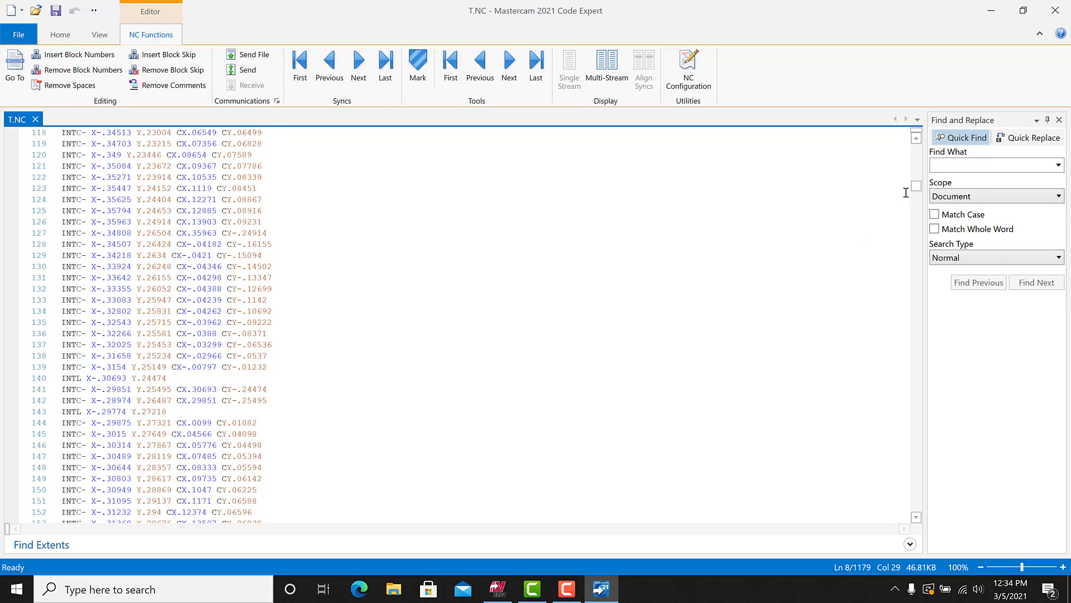
pyautogui.moveTo(916, 187); pyautogui.dragTo(916, 531)
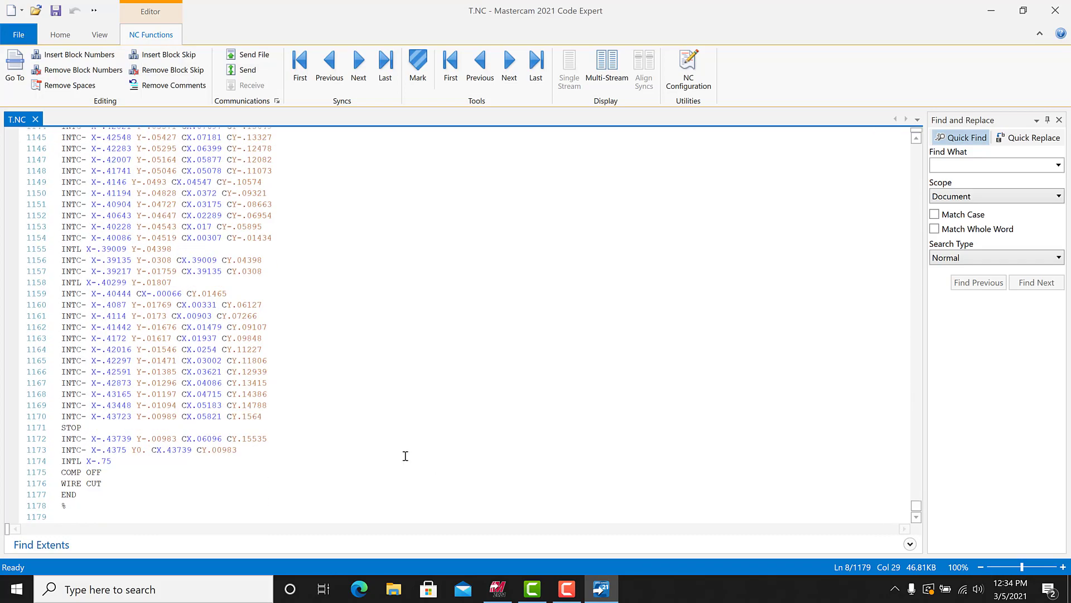
pyautogui.click(85, 428)
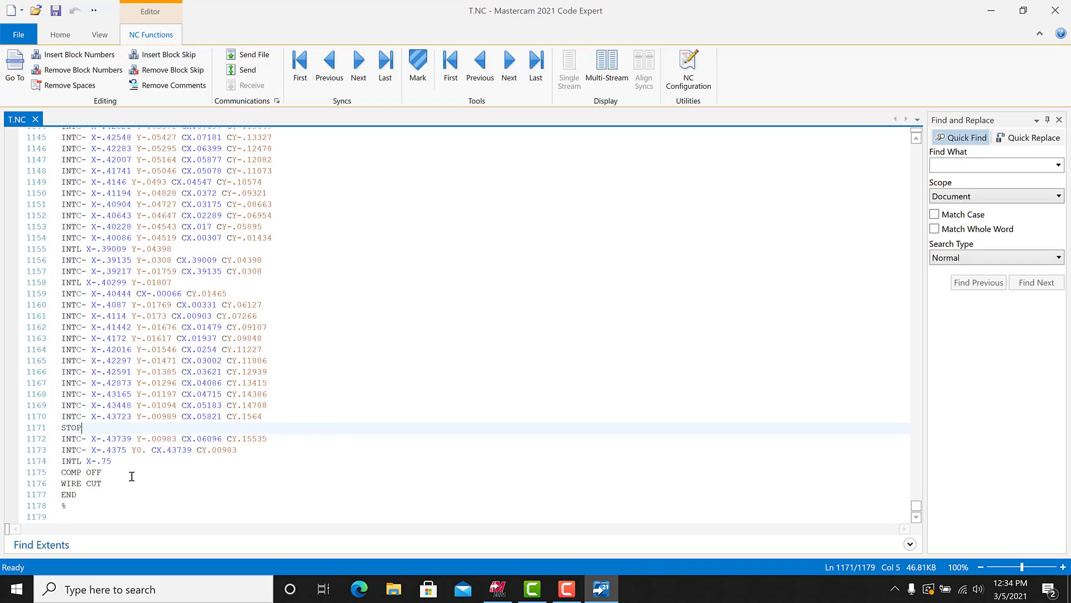
pyautogui.click(198, 449)
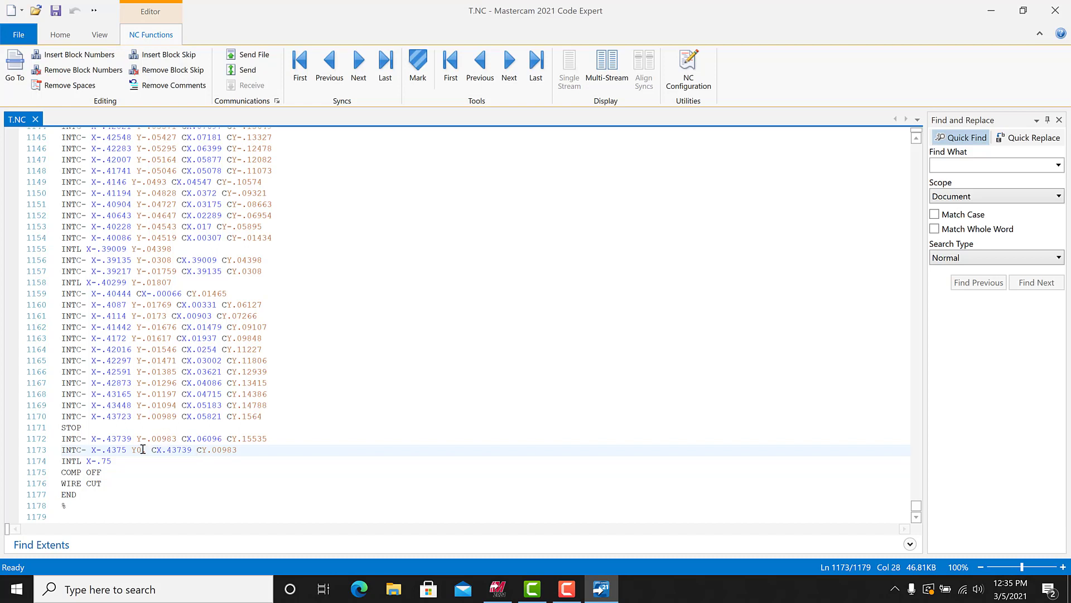
pyautogui.click(117, 463)
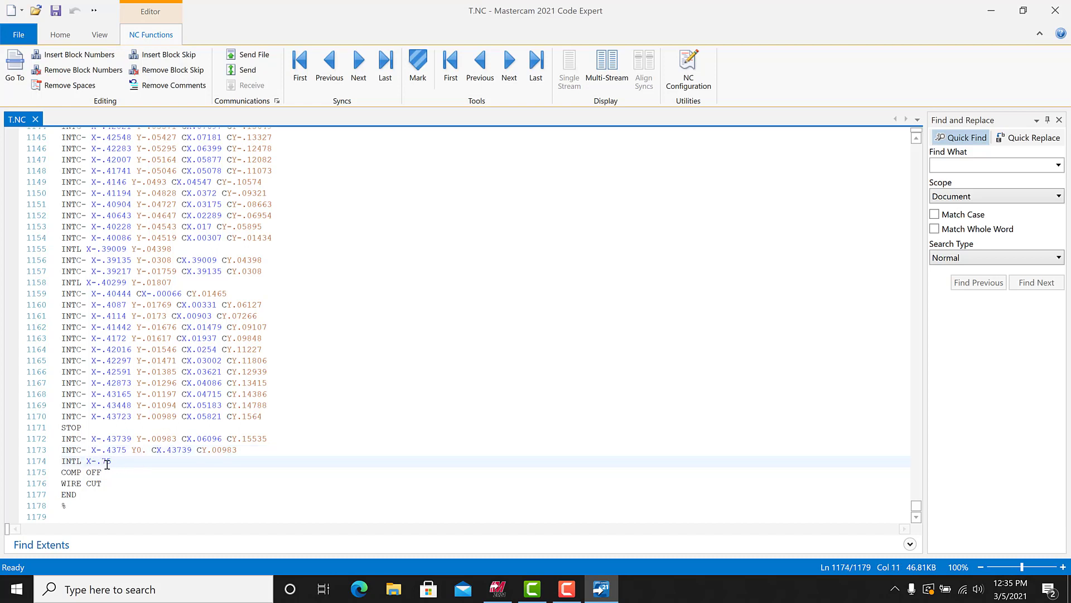
pyautogui.click(107, 473)
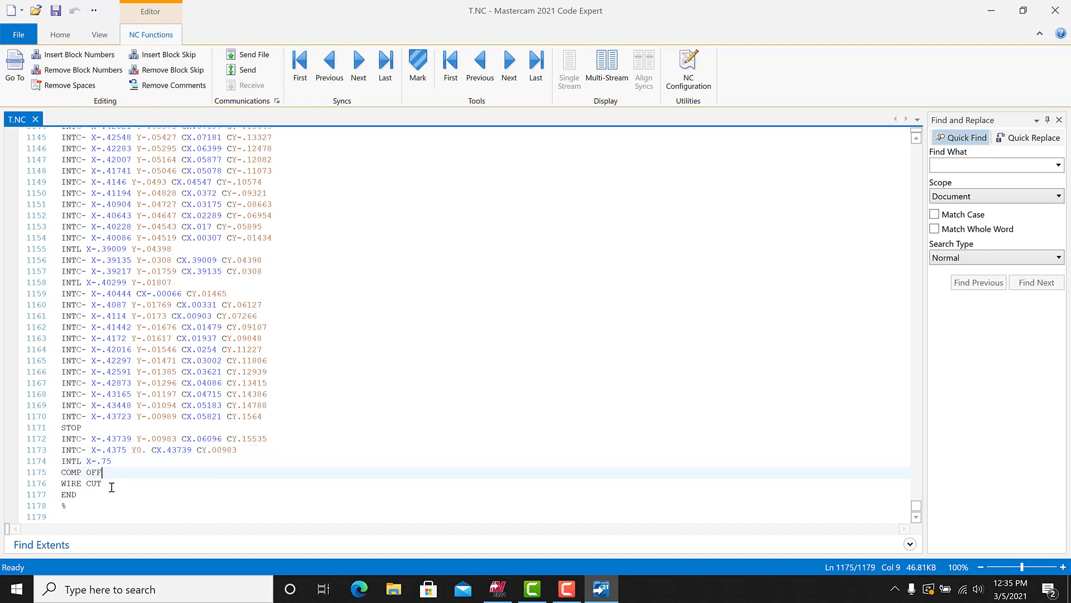
pyautogui.click(111, 483)
pyautogui.click(97, 495)
pyautogui.scroll(5, 223, 502)
pyautogui.moveTo(918, 502); pyautogui.dragTo(892, 139)
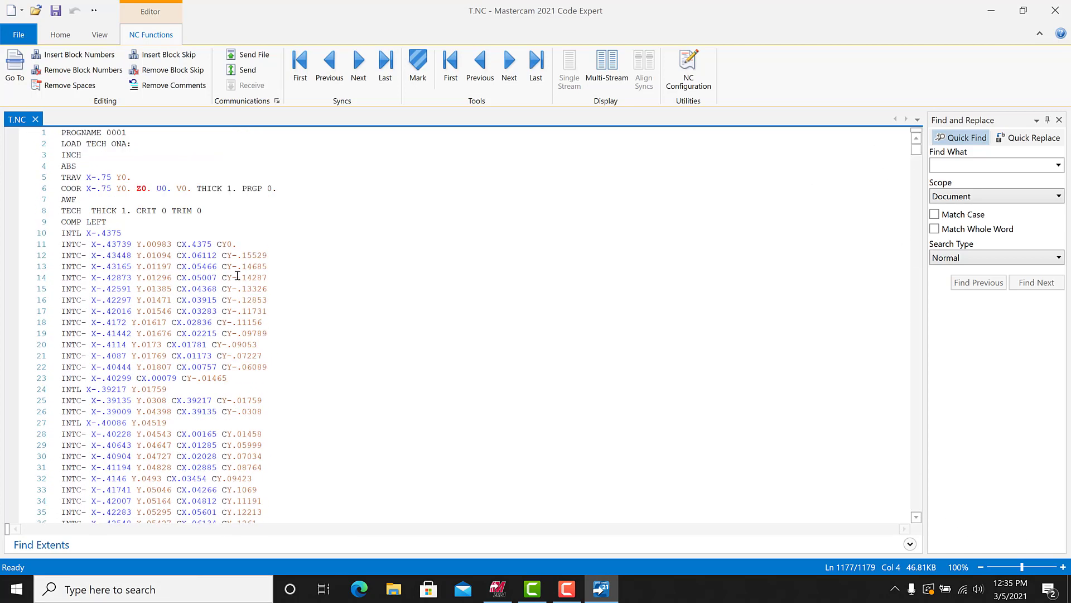